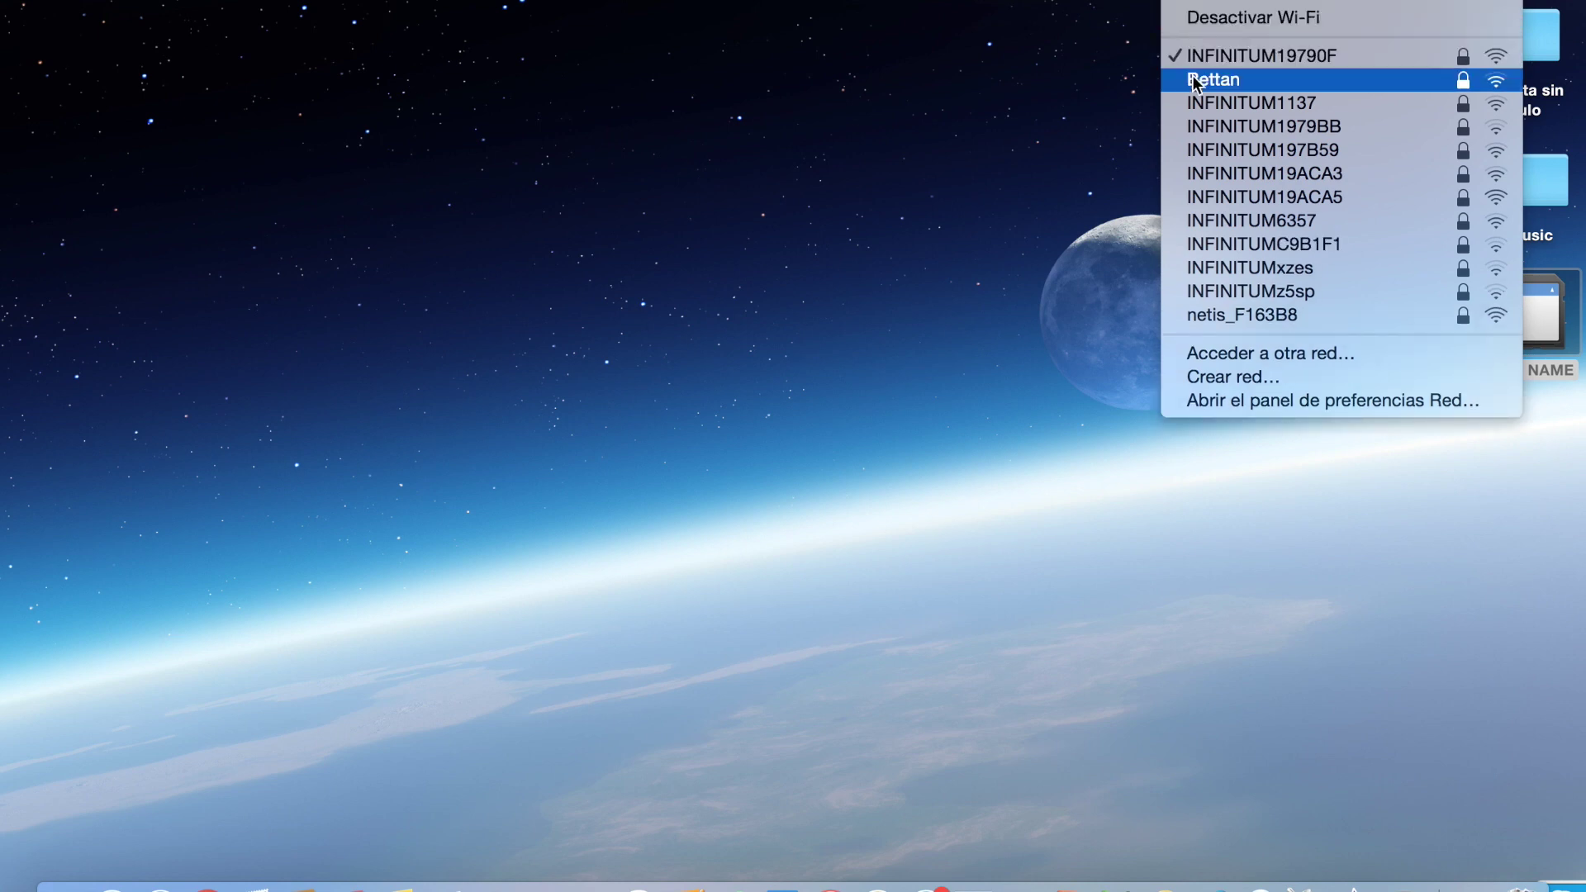
Step: Join the Mac to the netis_F163B8 Wi-Fi network with its password and confirm the connection
{"action": "left_click", "coordinate": [1189, 316]}
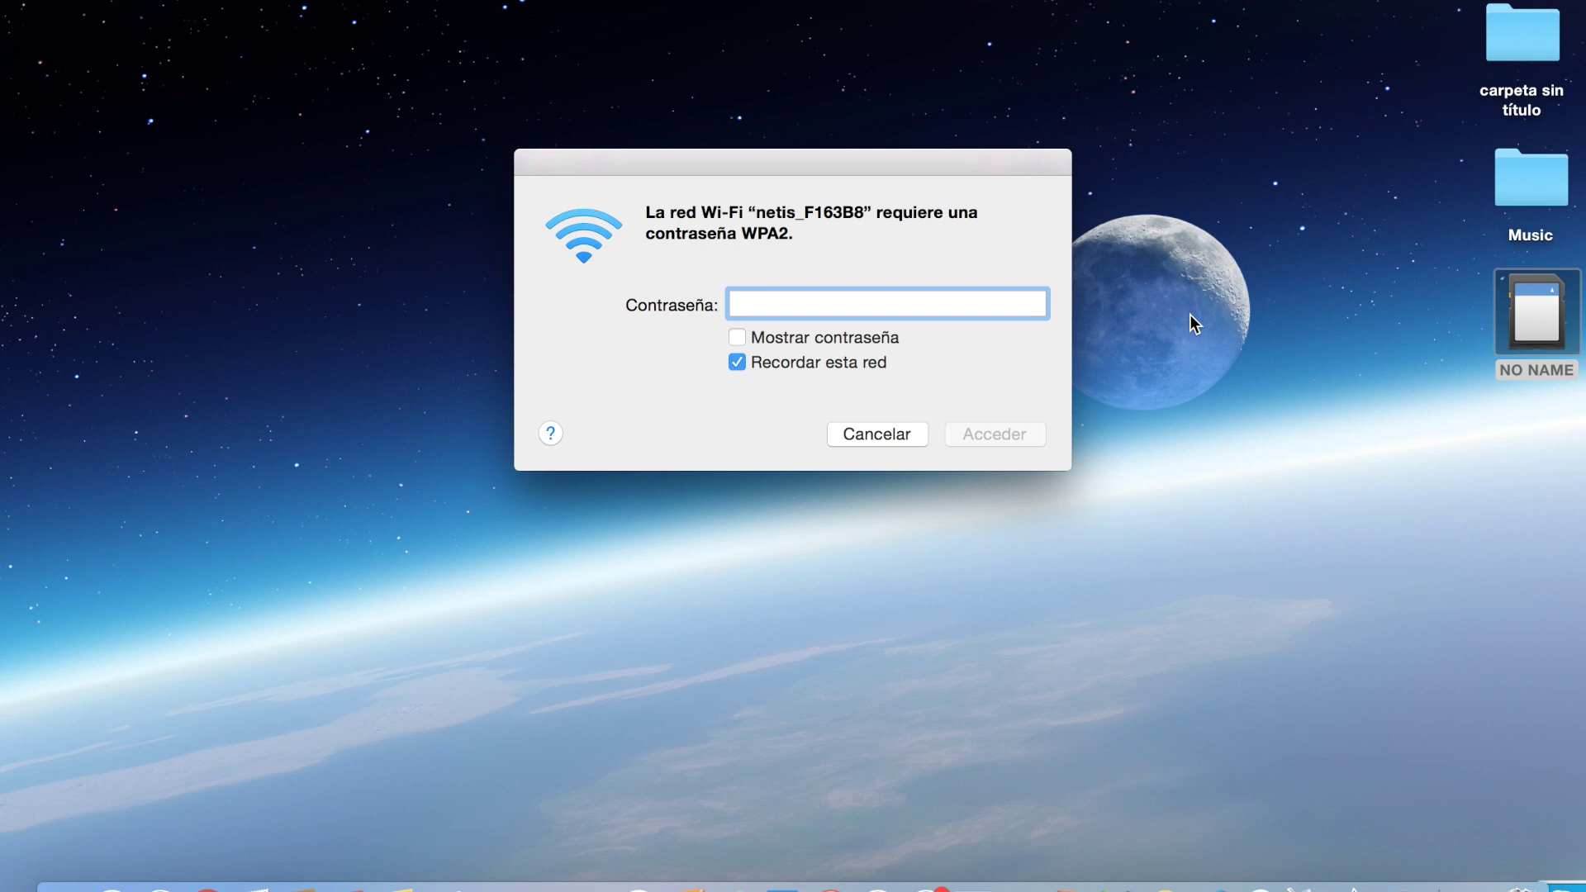
{"action": "type", "text": "********"}
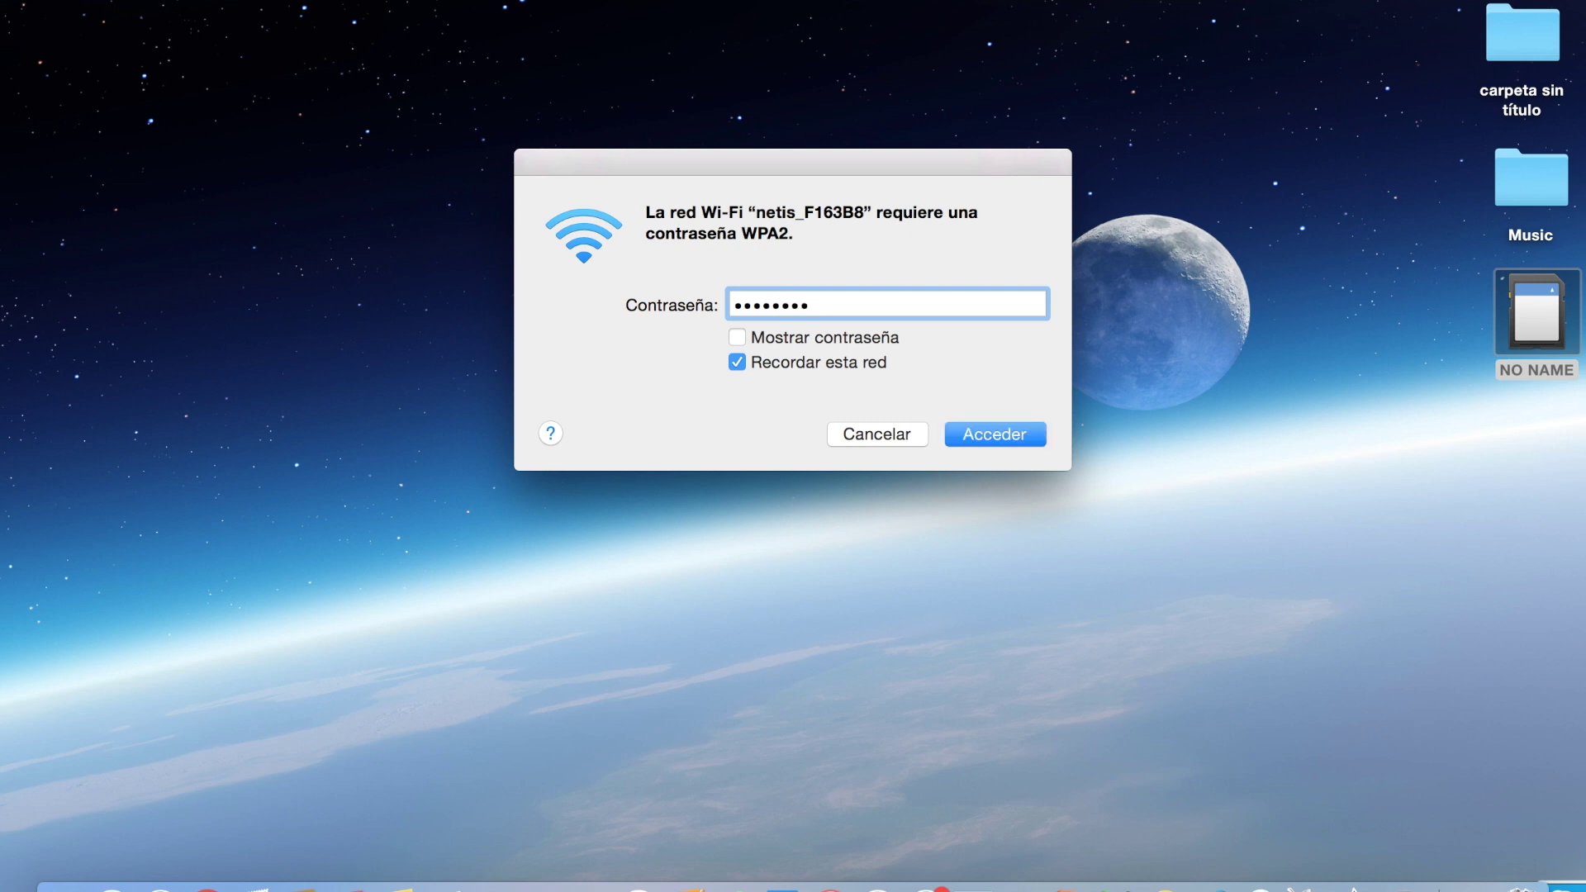
{"action": "left_click", "coordinate": [738, 338]}
{"action": "left_click", "coordinate": [753, 338]}
{"action": "left_click", "coordinate": [998, 445]}
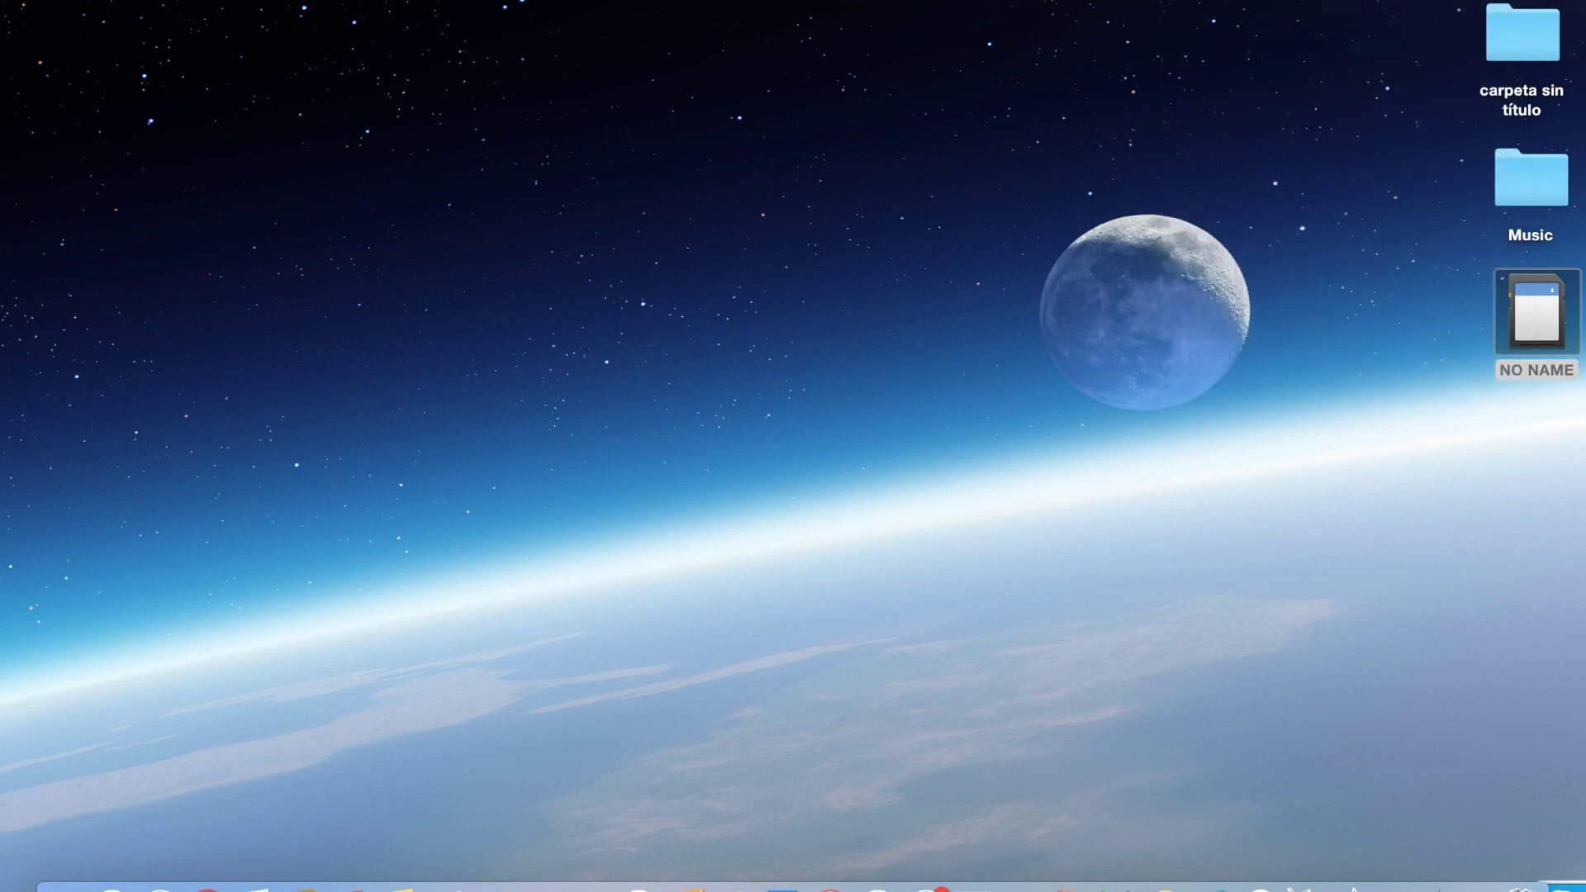
{"action": "left_click", "coordinate": [1177, 0]}
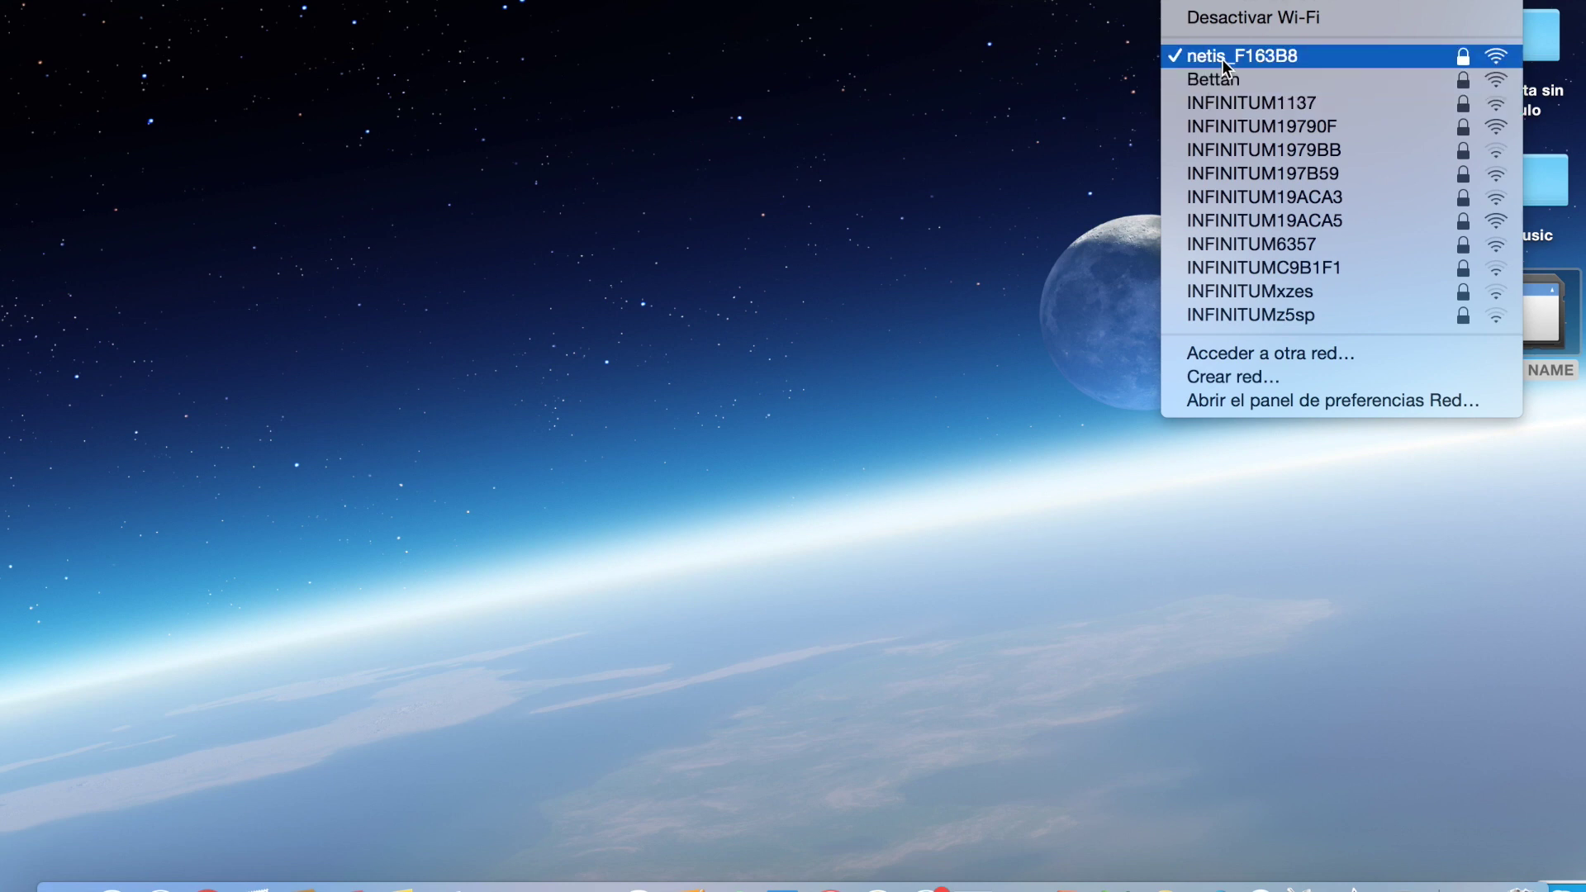
{"action": "left_click", "coordinate": [930, 260]}
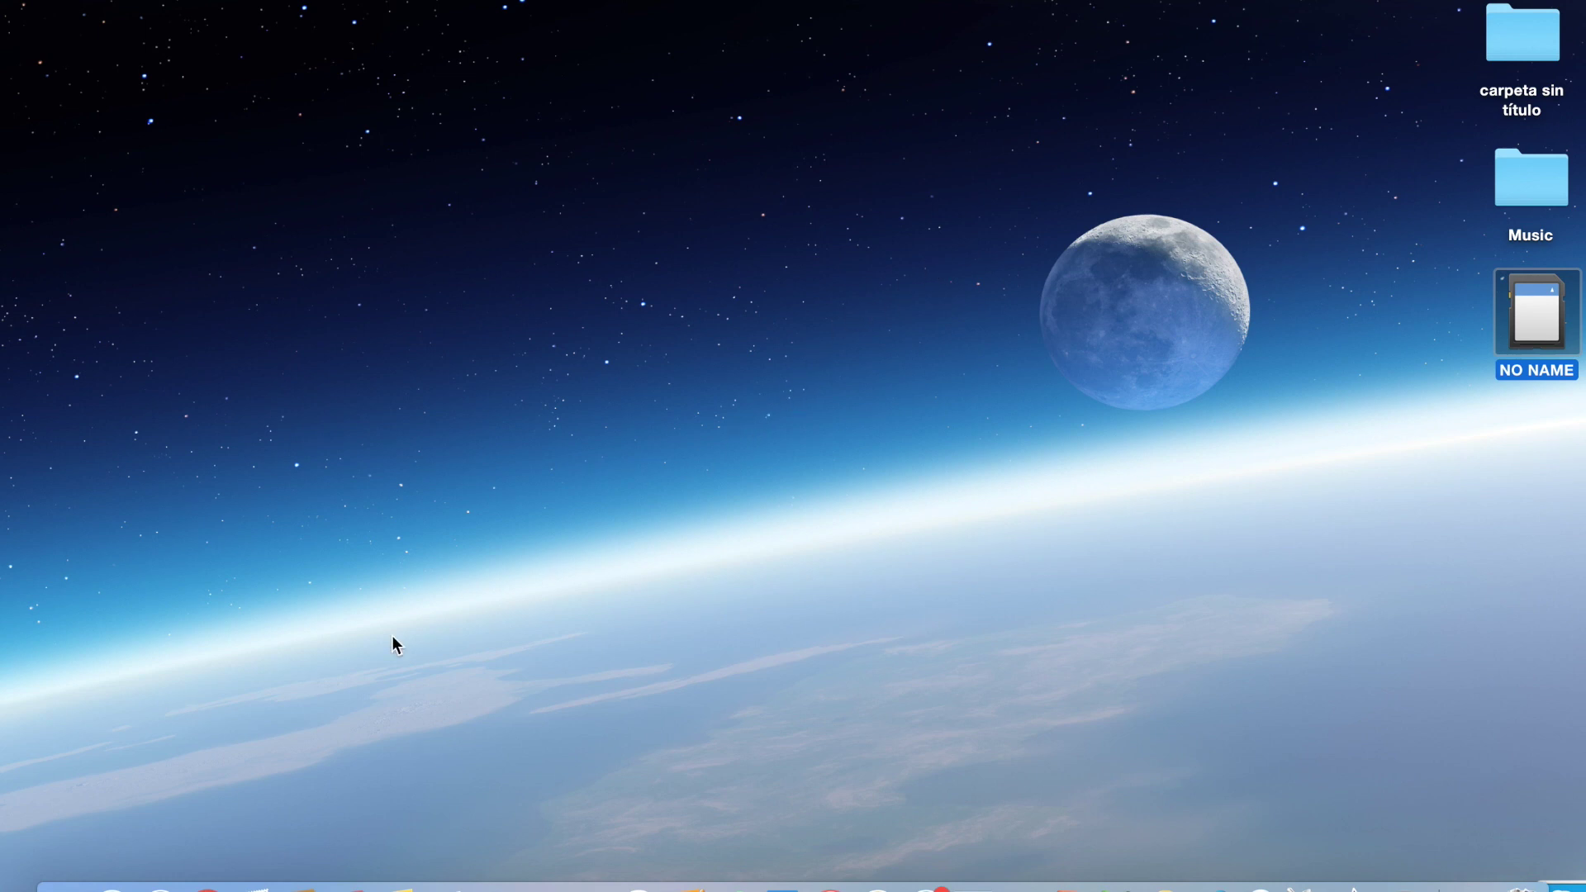
Step: Load the router's Quick Setup page at 192.168.1.1 in a new Chrome window
{"action": "left_click", "coordinate": [207, 888]}
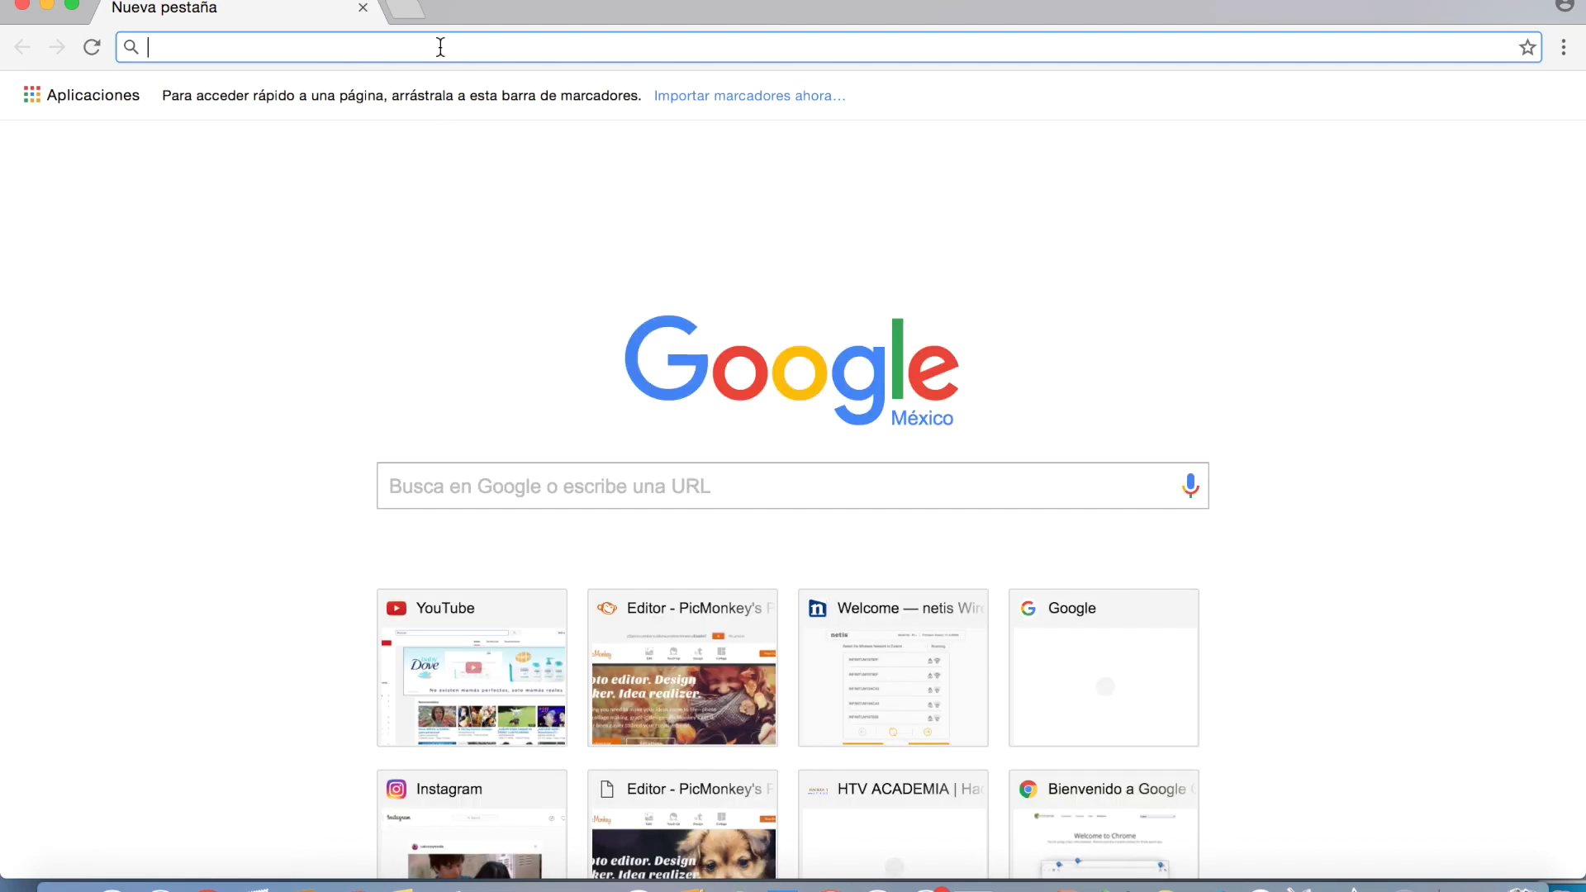
{"action": "type", "text": "192"}
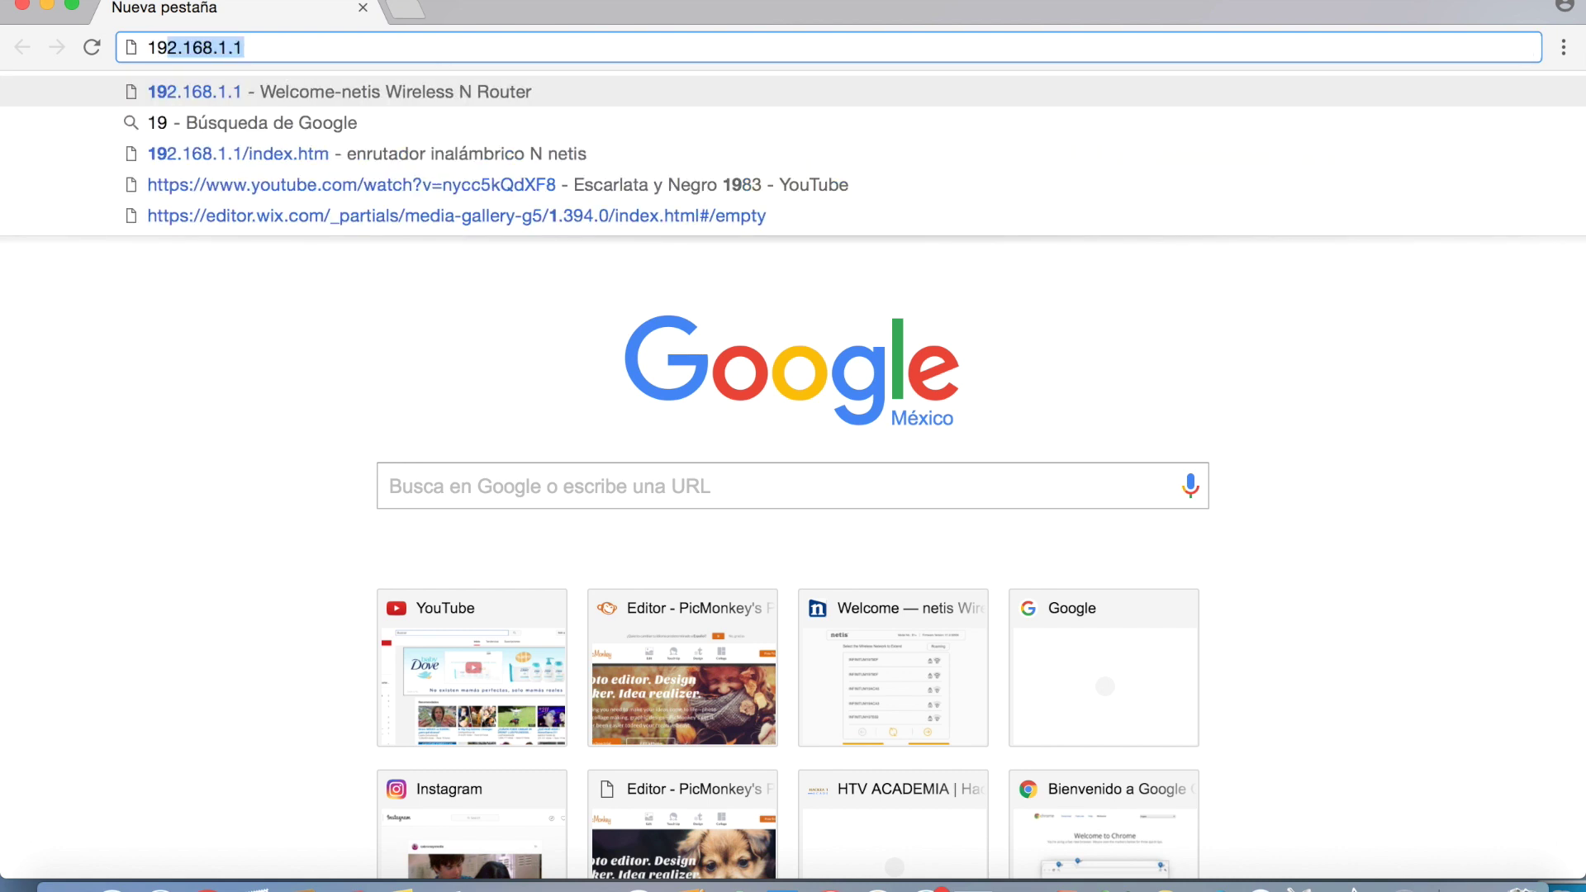
{"action": "type", "text": ".1"}
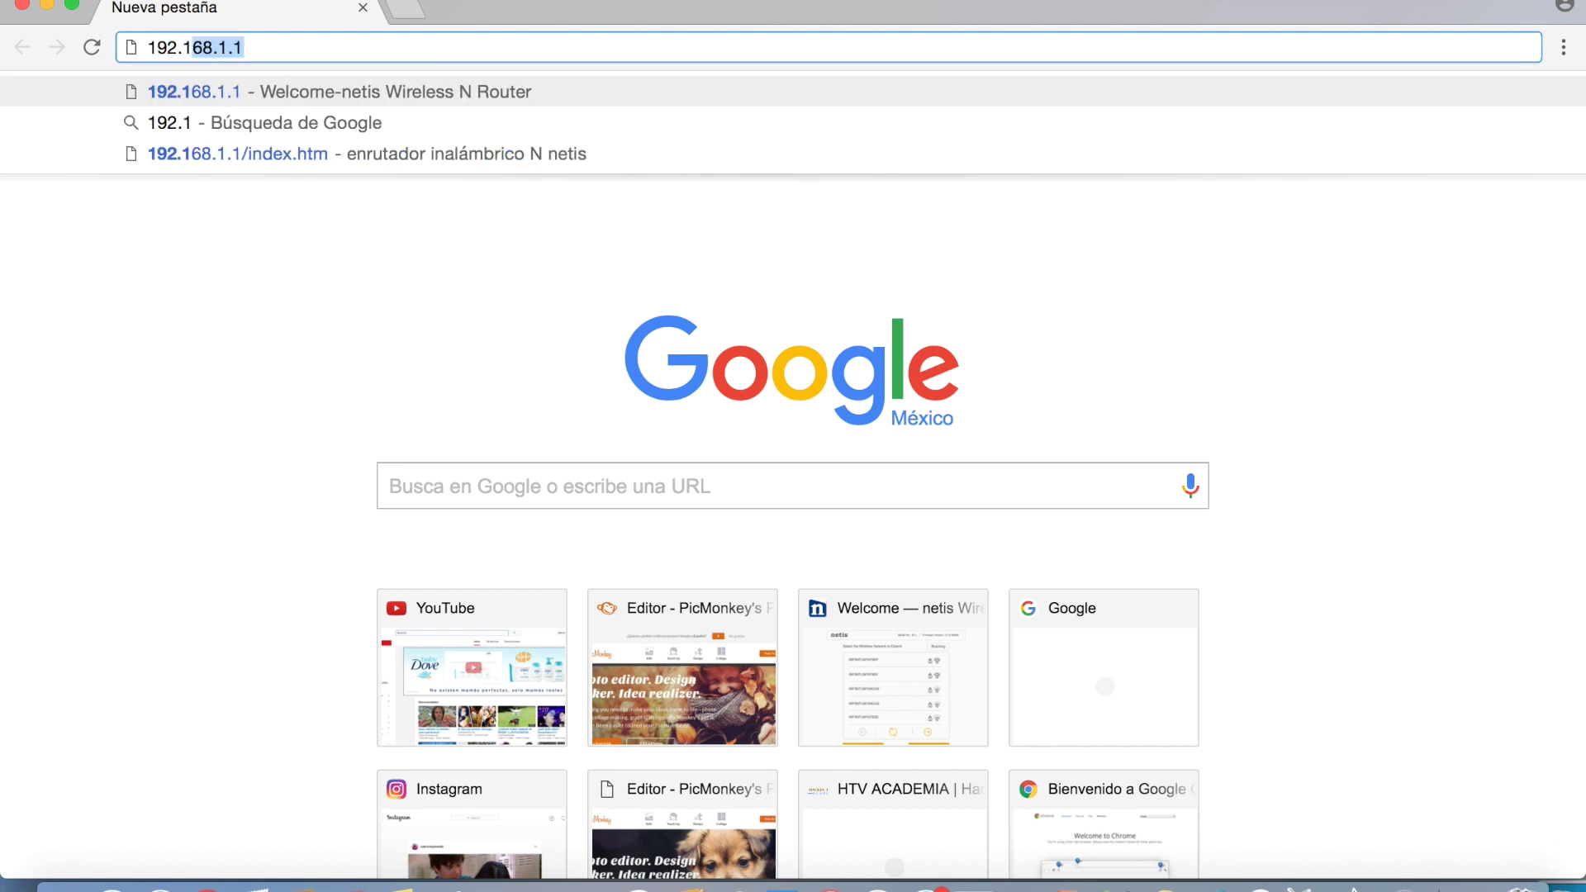
{"action": "type", "text": "68.1.1"}
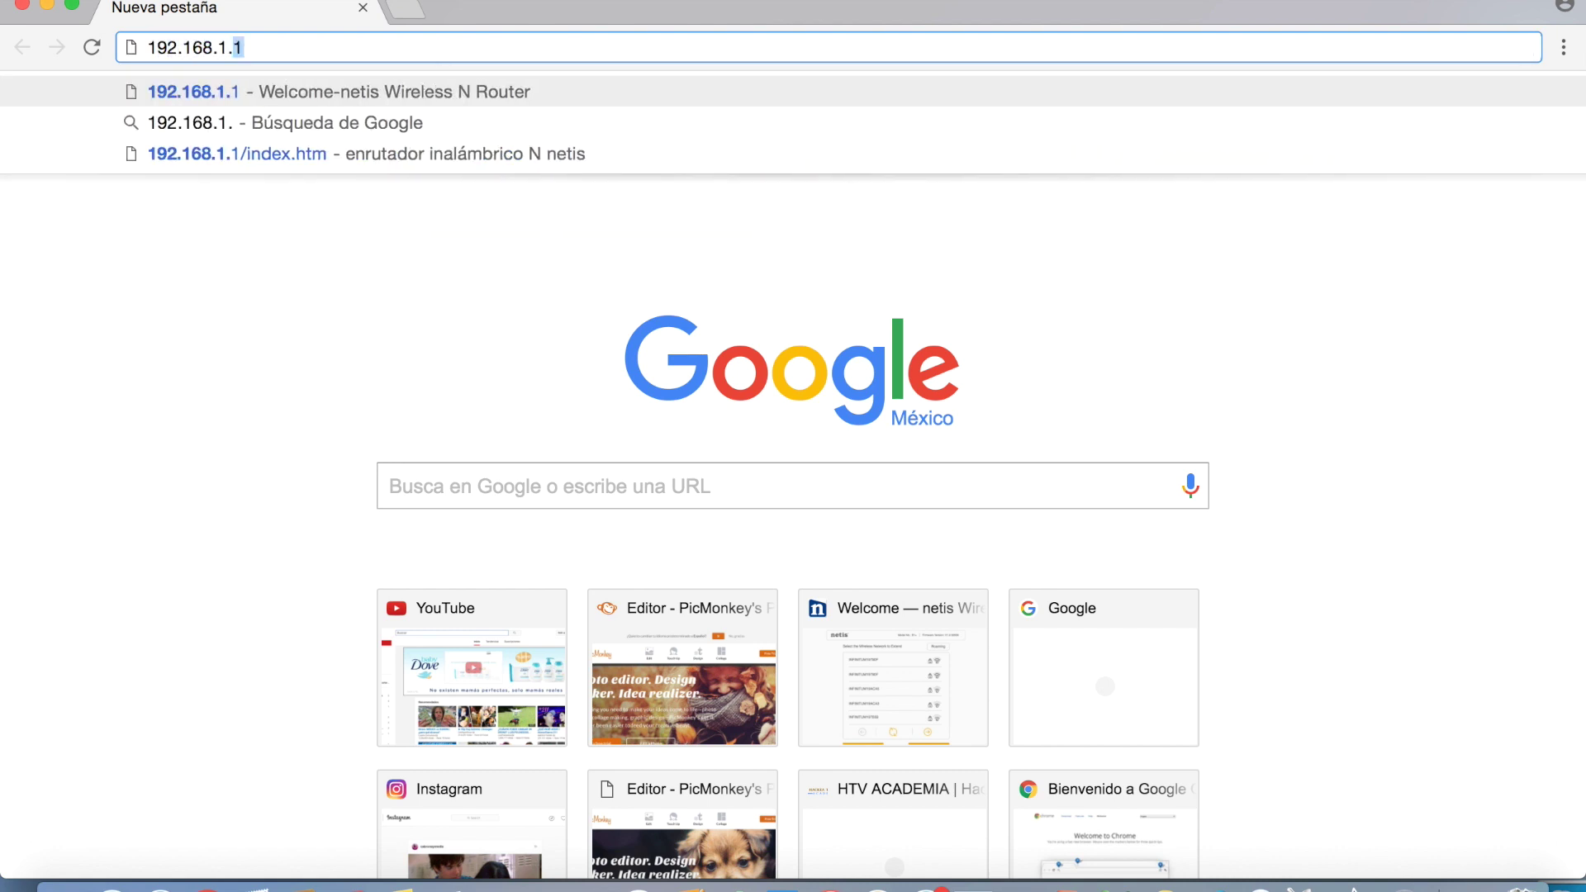
{"action": "key", "text": "Return"}
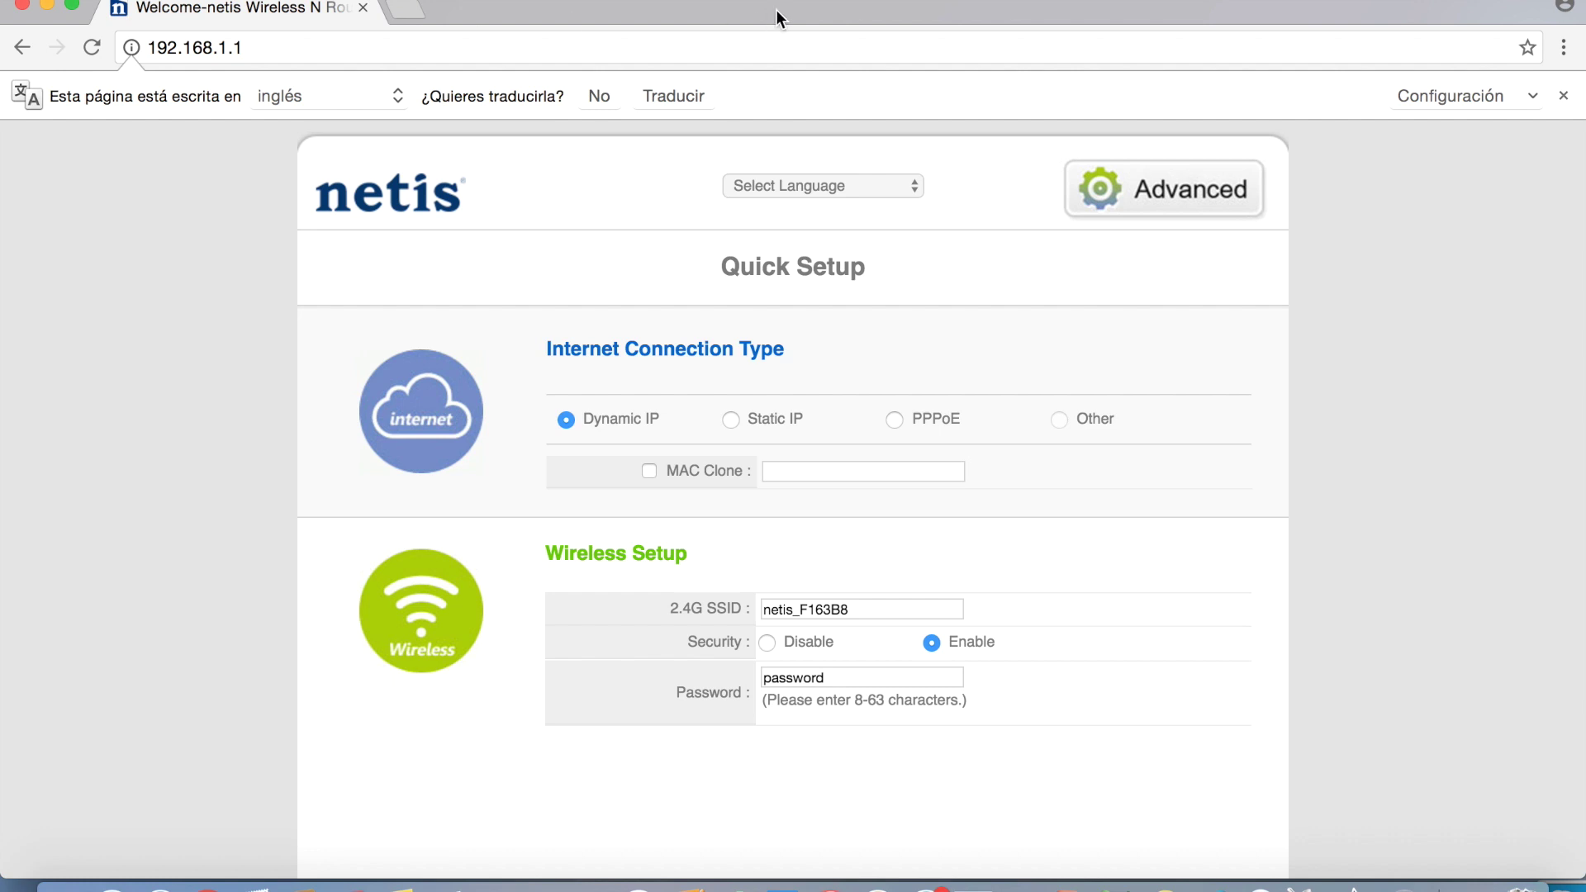
Step: Dismiss the translate offer, set the admin language to Español, and go to Advanced settings
{"action": "left_click", "coordinate": [1564, 98]}
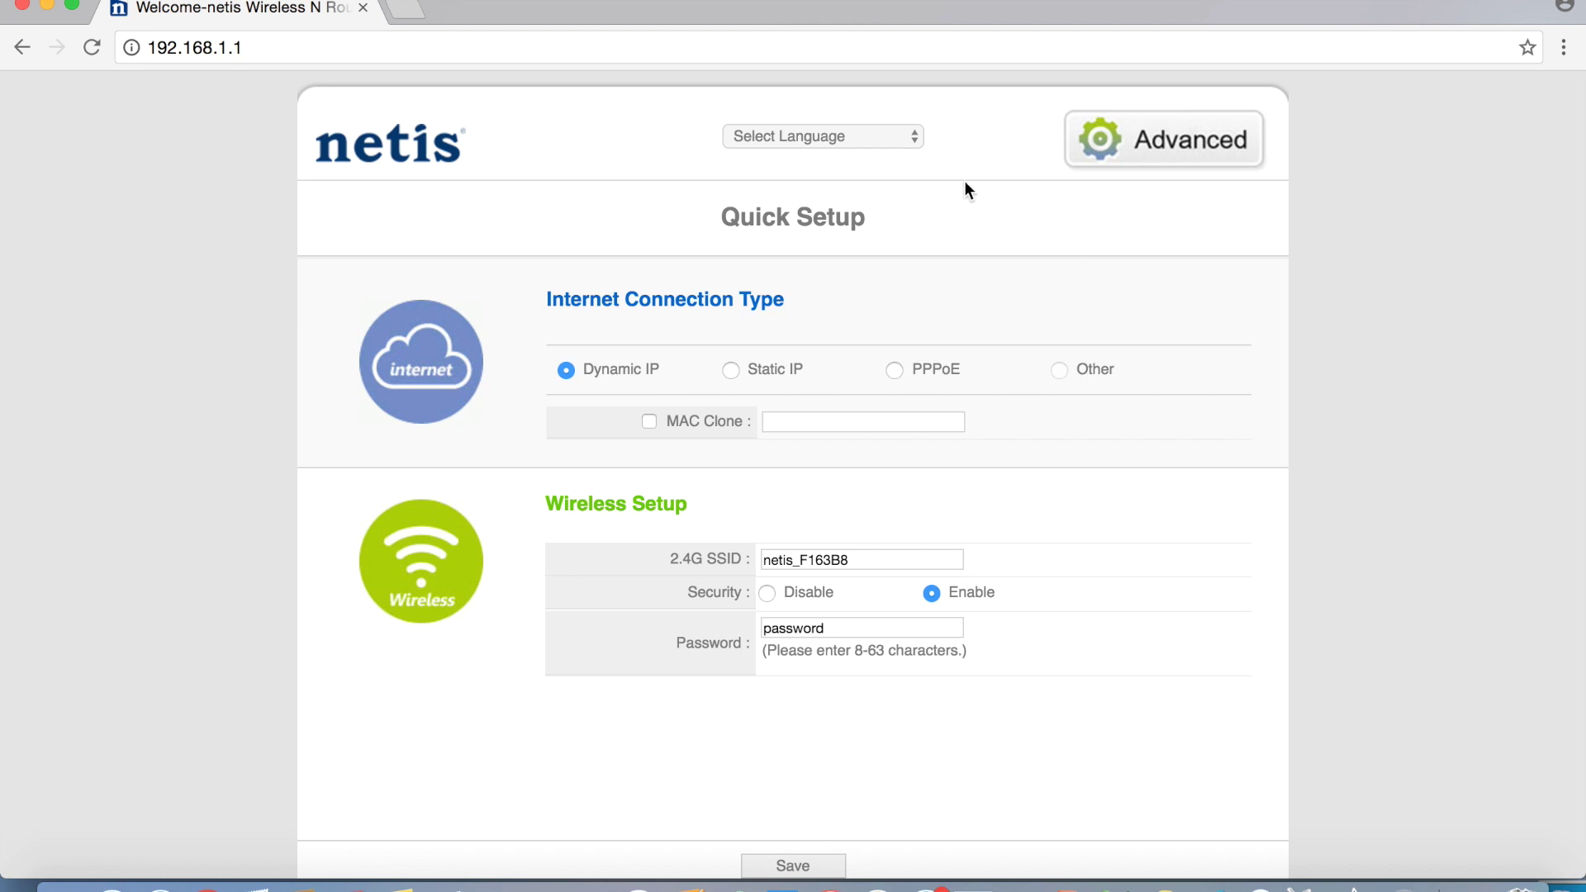
{"action": "left_click", "coordinate": [915, 142]}
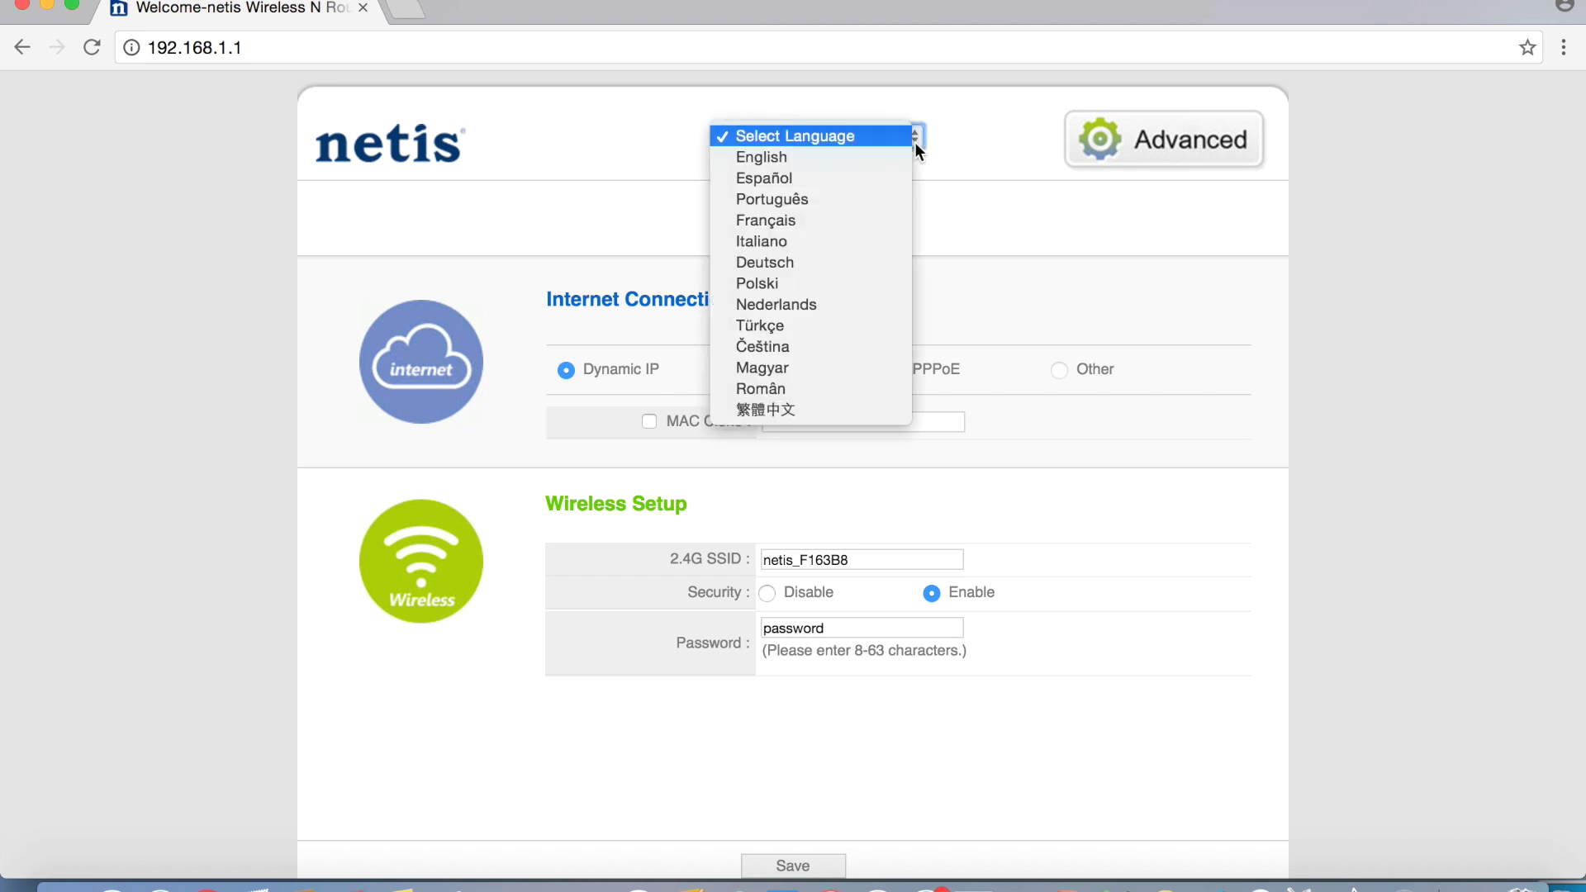
{"action": "left_click", "coordinate": [811, 180]}
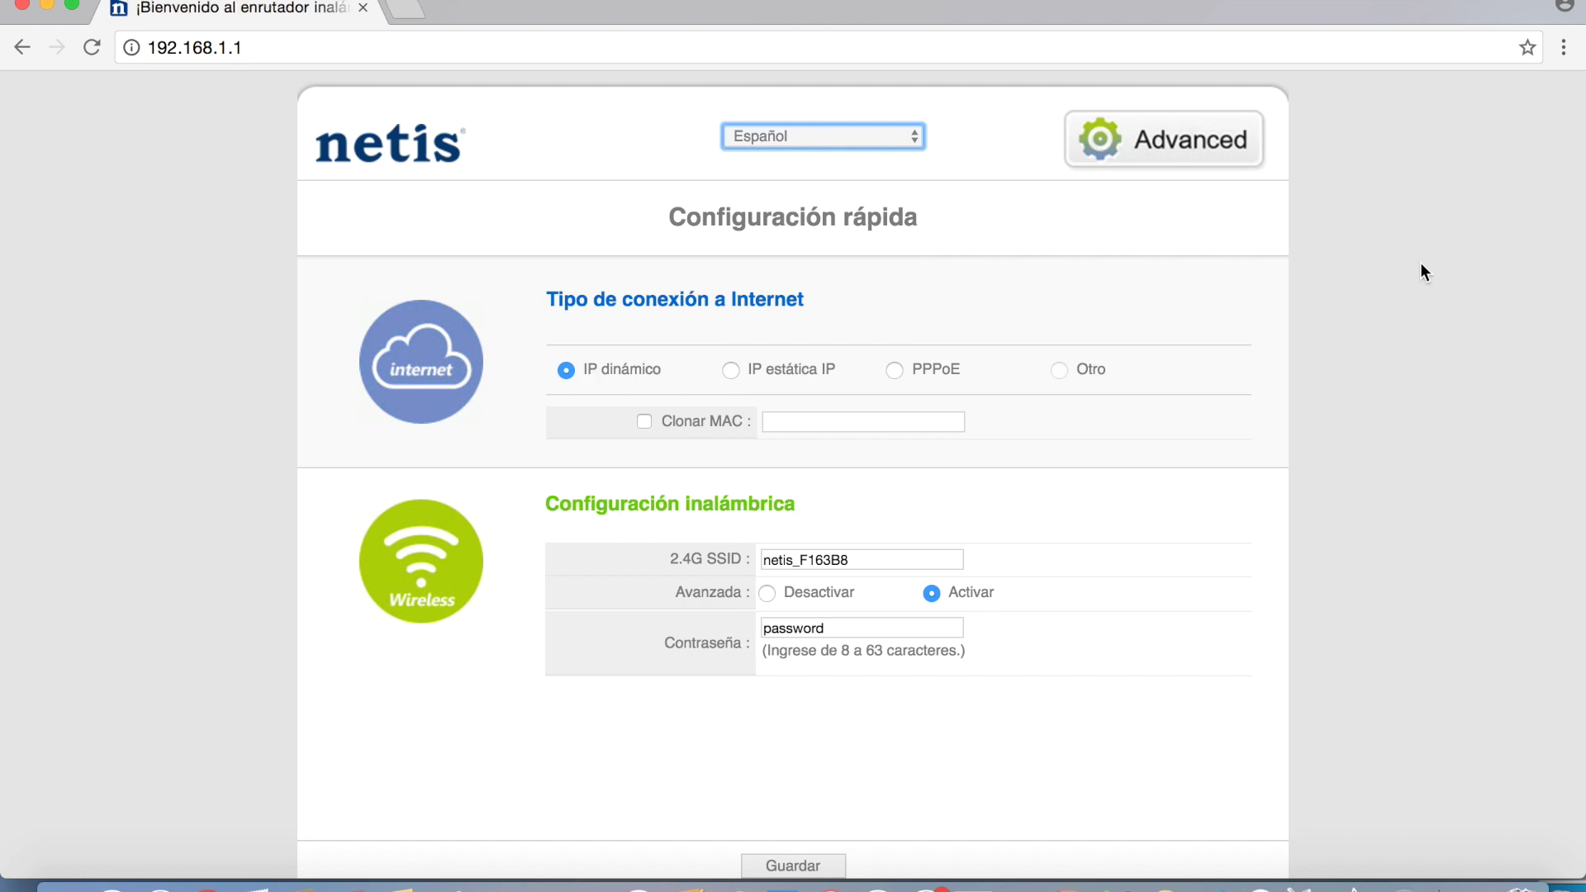
{"action": "left_click", "coordinate": [1188, 161]}
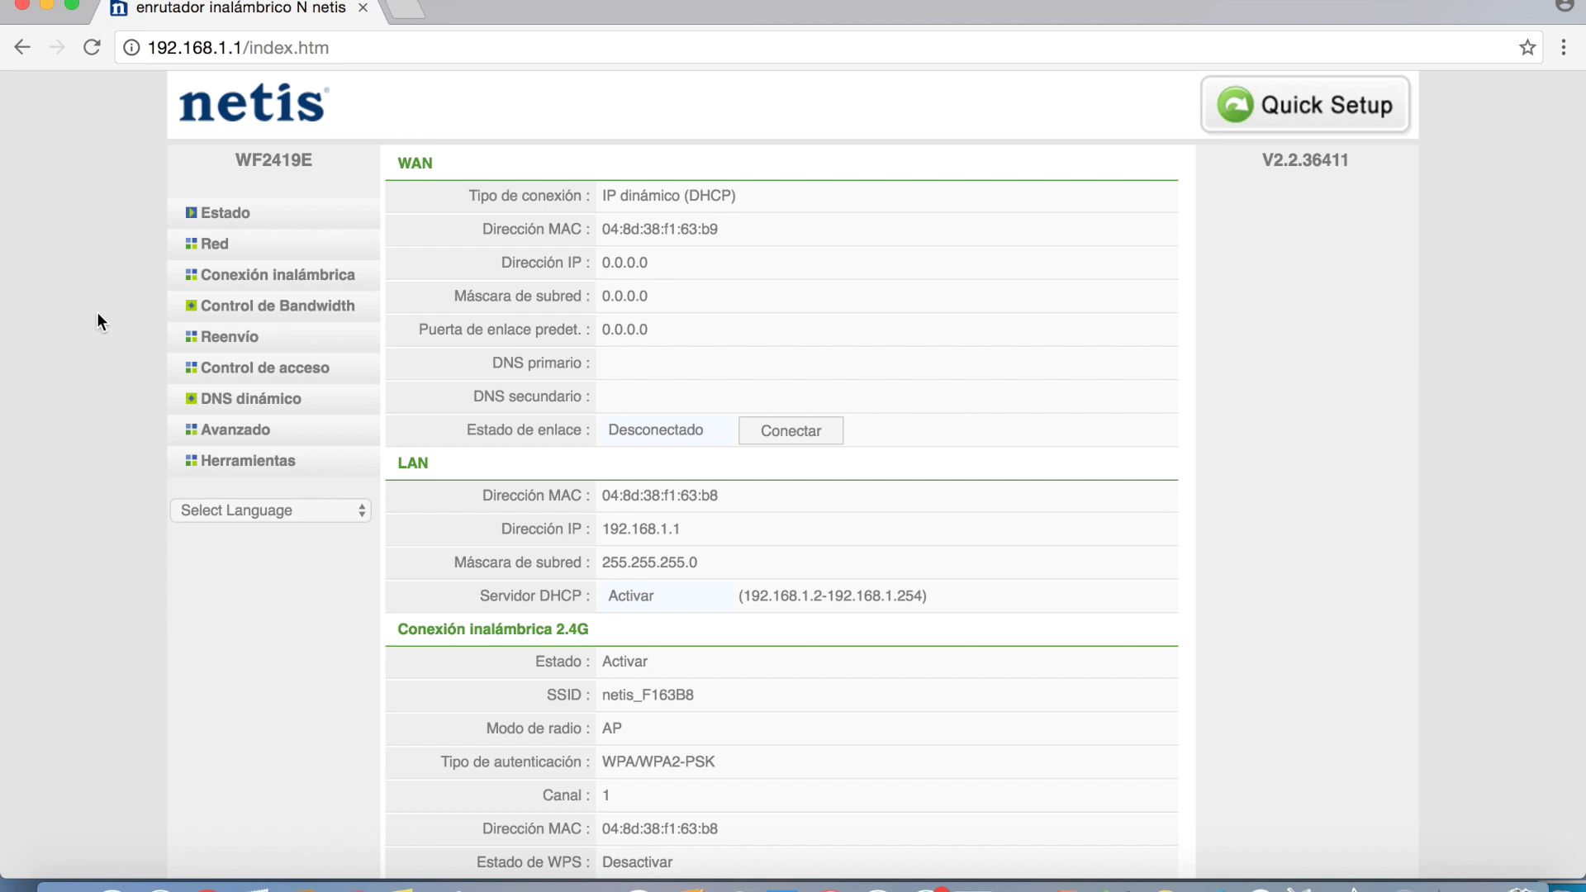
Step: Open the Conexión inalámbrica wireless settings page showing SSID netis_F163B8
{"action": "left_click", "coordinate": [234, 285]}
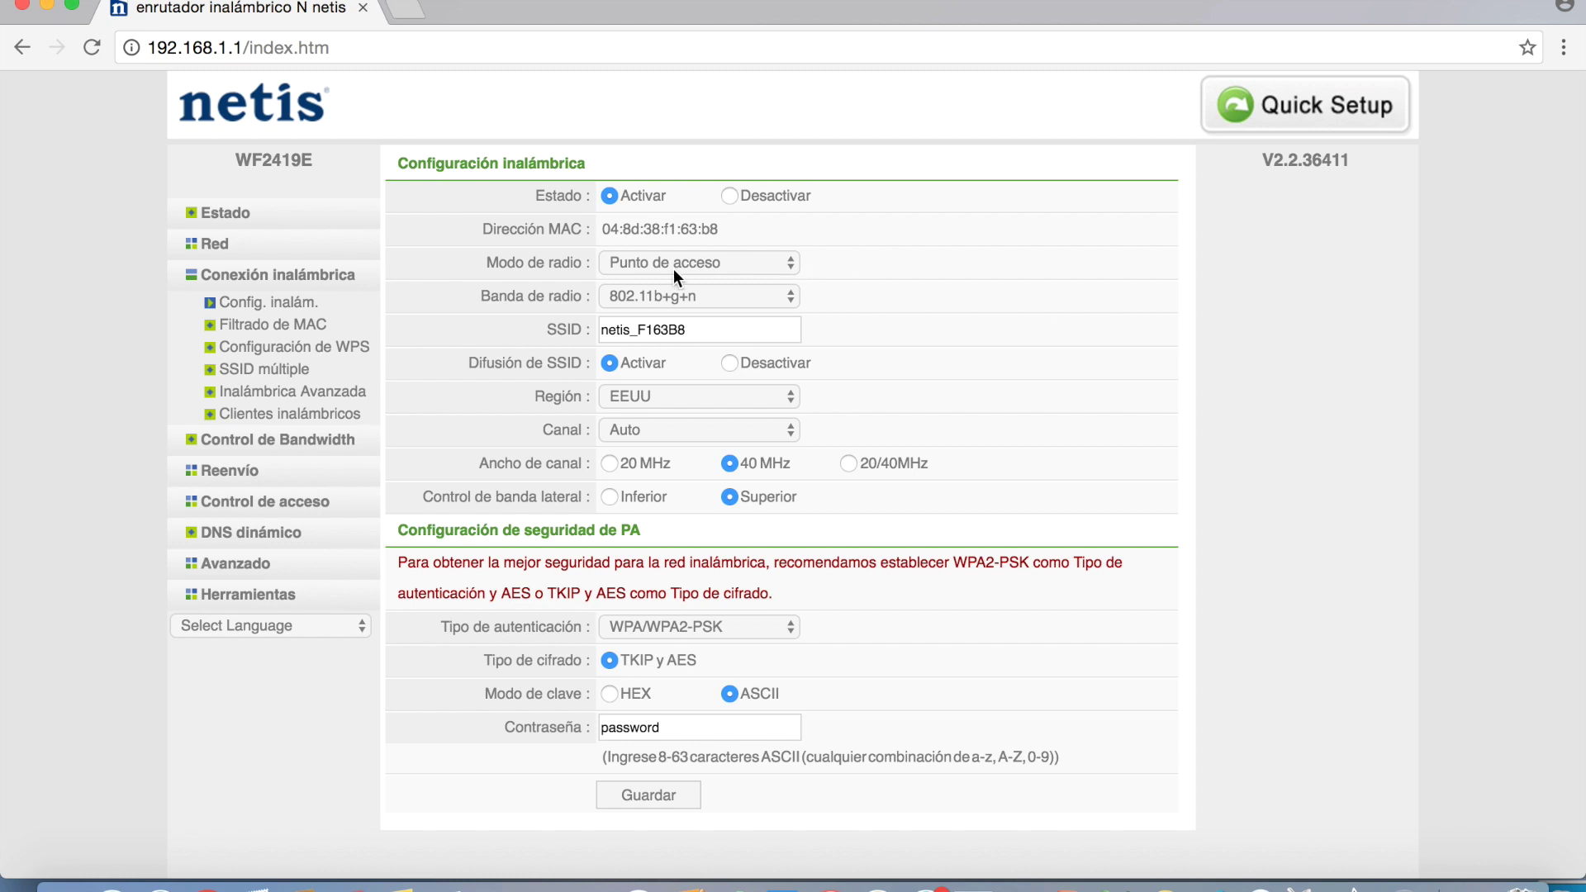
Step: Set Modo de radio to Repetidor and select INFINITUM19790F from the access point scan as remote AP
{"action": "left_click", "coordinate": [790, 266]}
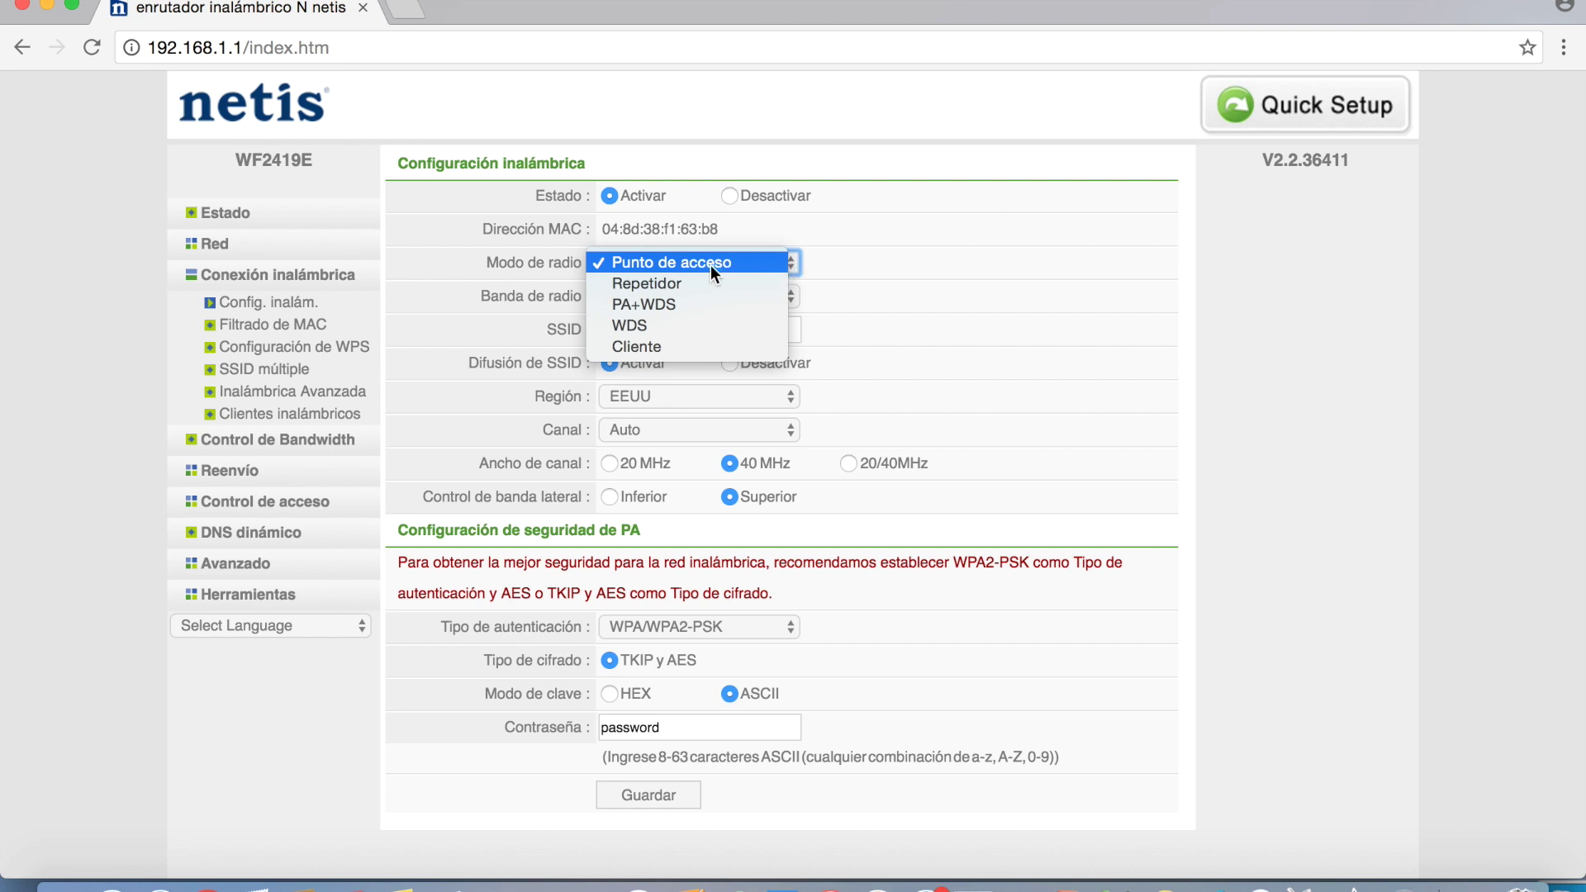
{"action": "left_click", "coordinate": [667, 286]}
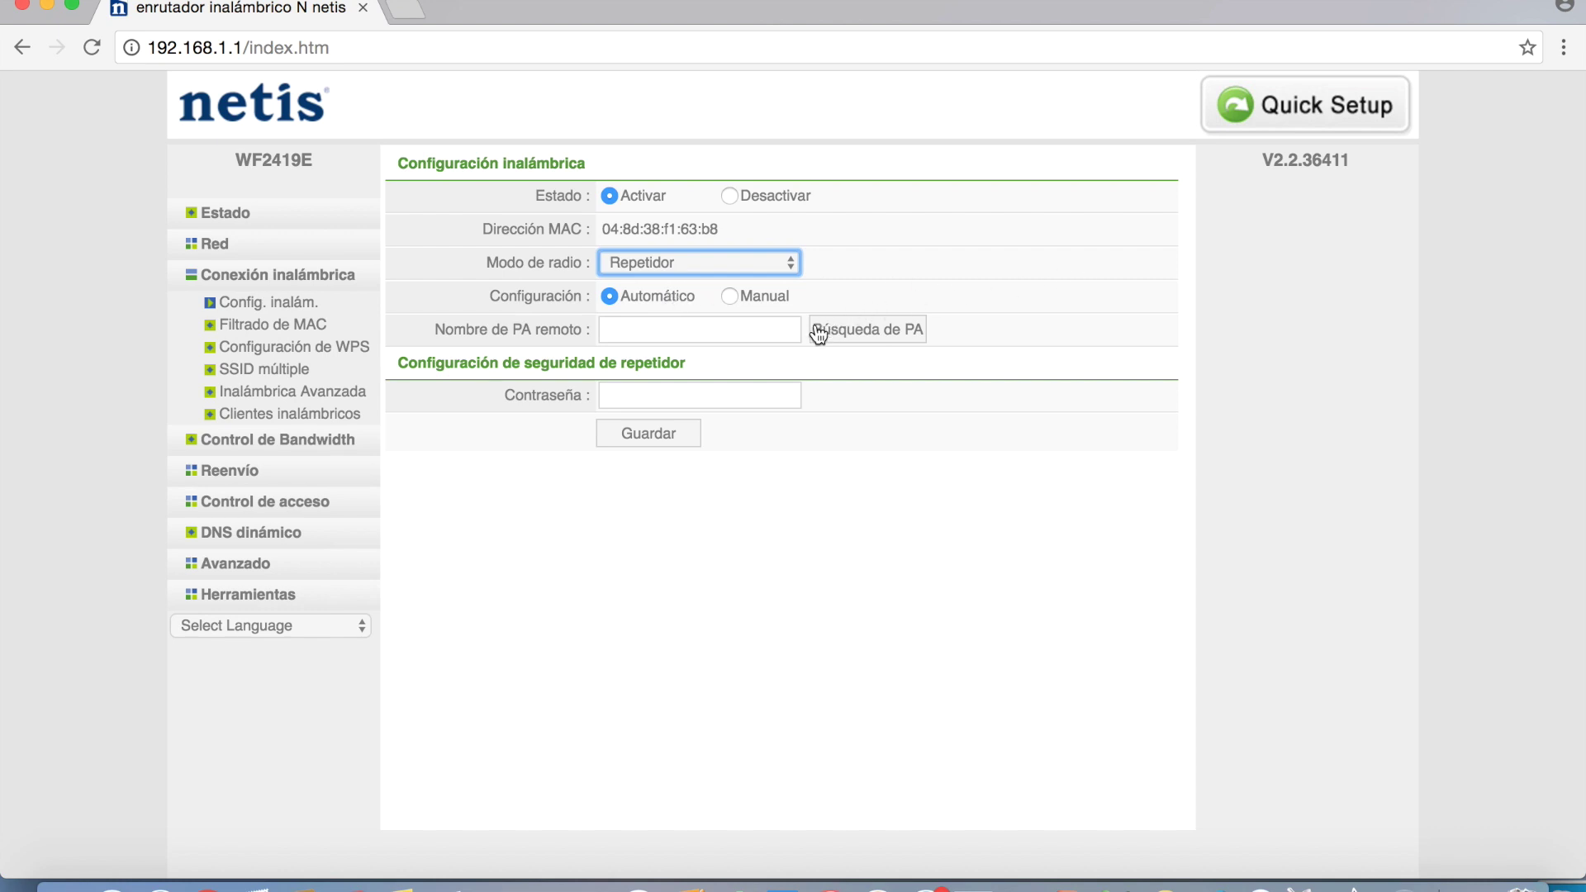
{"action": "left_click", "coordinate": [843, 334]}
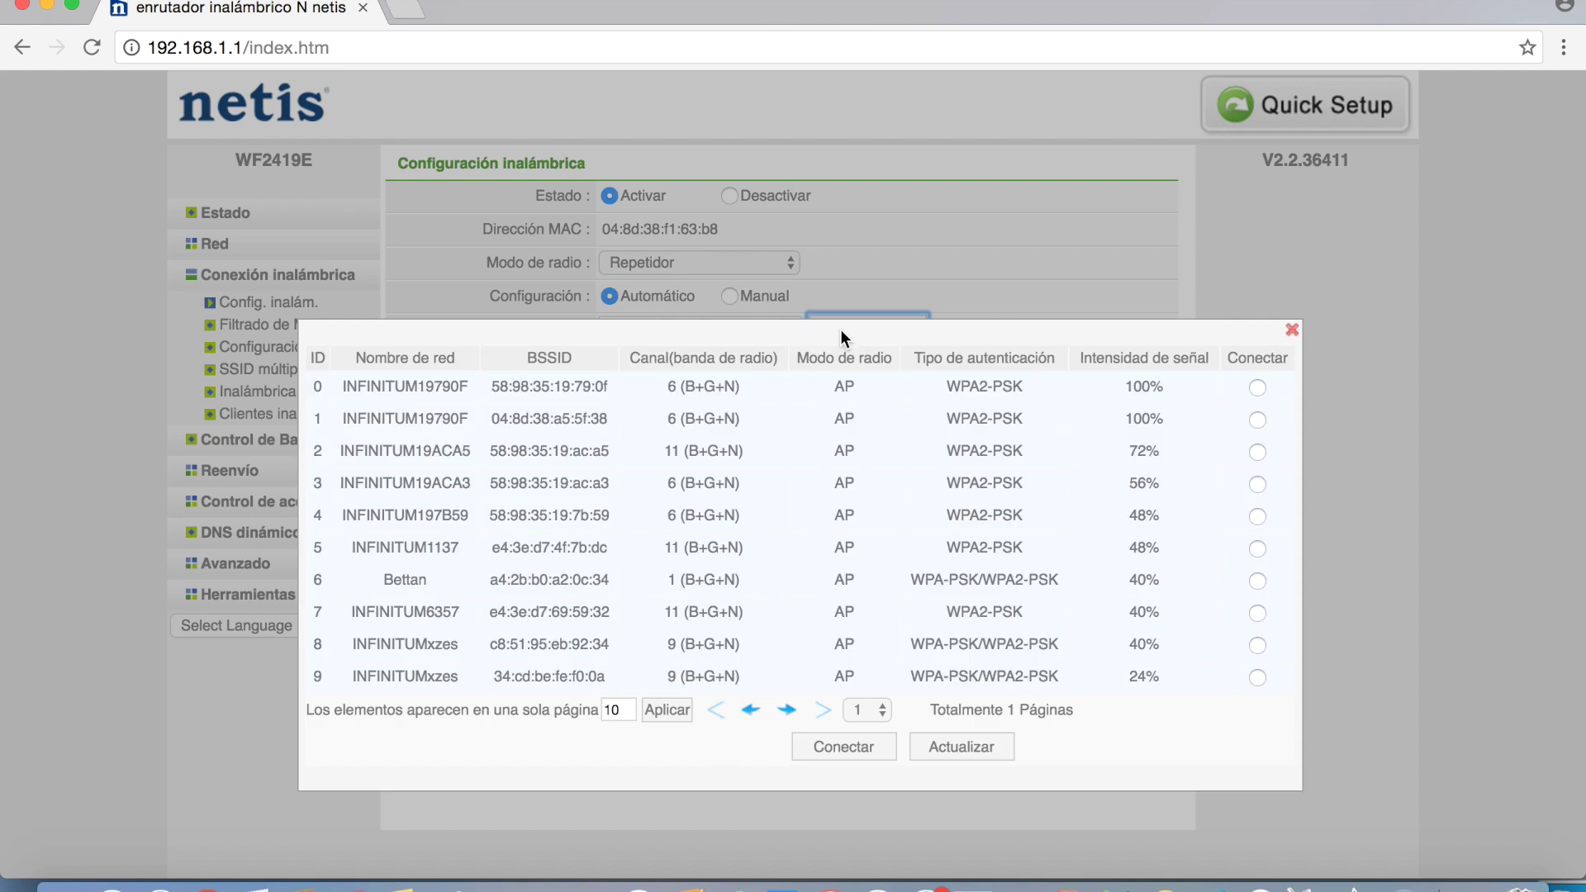
{"action": "left_click", "coordinate": [1291, 335]}
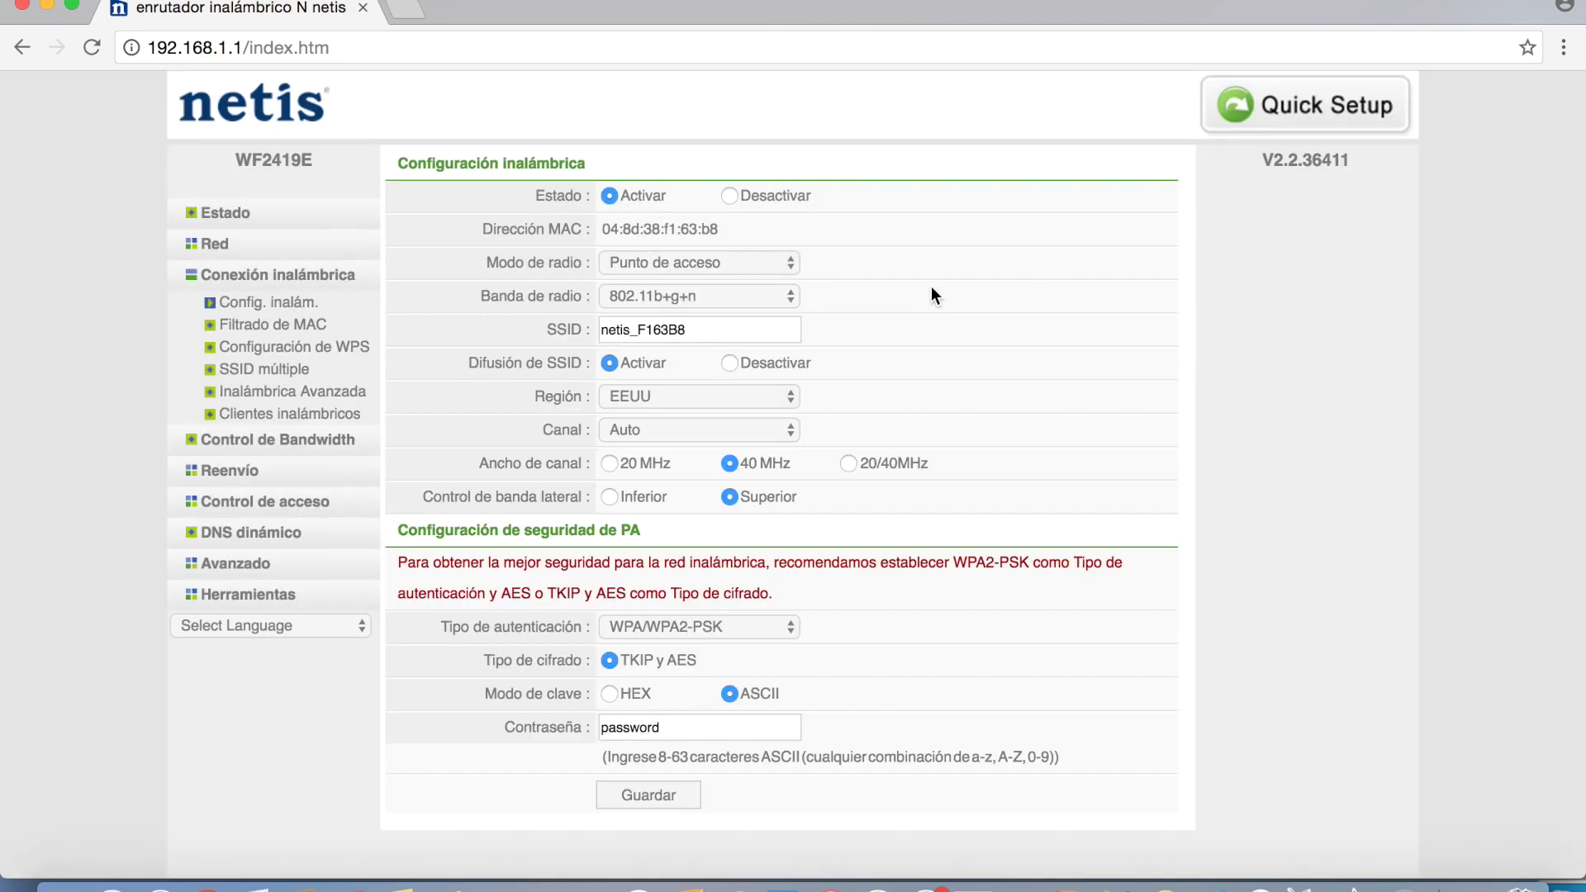
{"action": "left_click", "coordinate": [775, 266]}
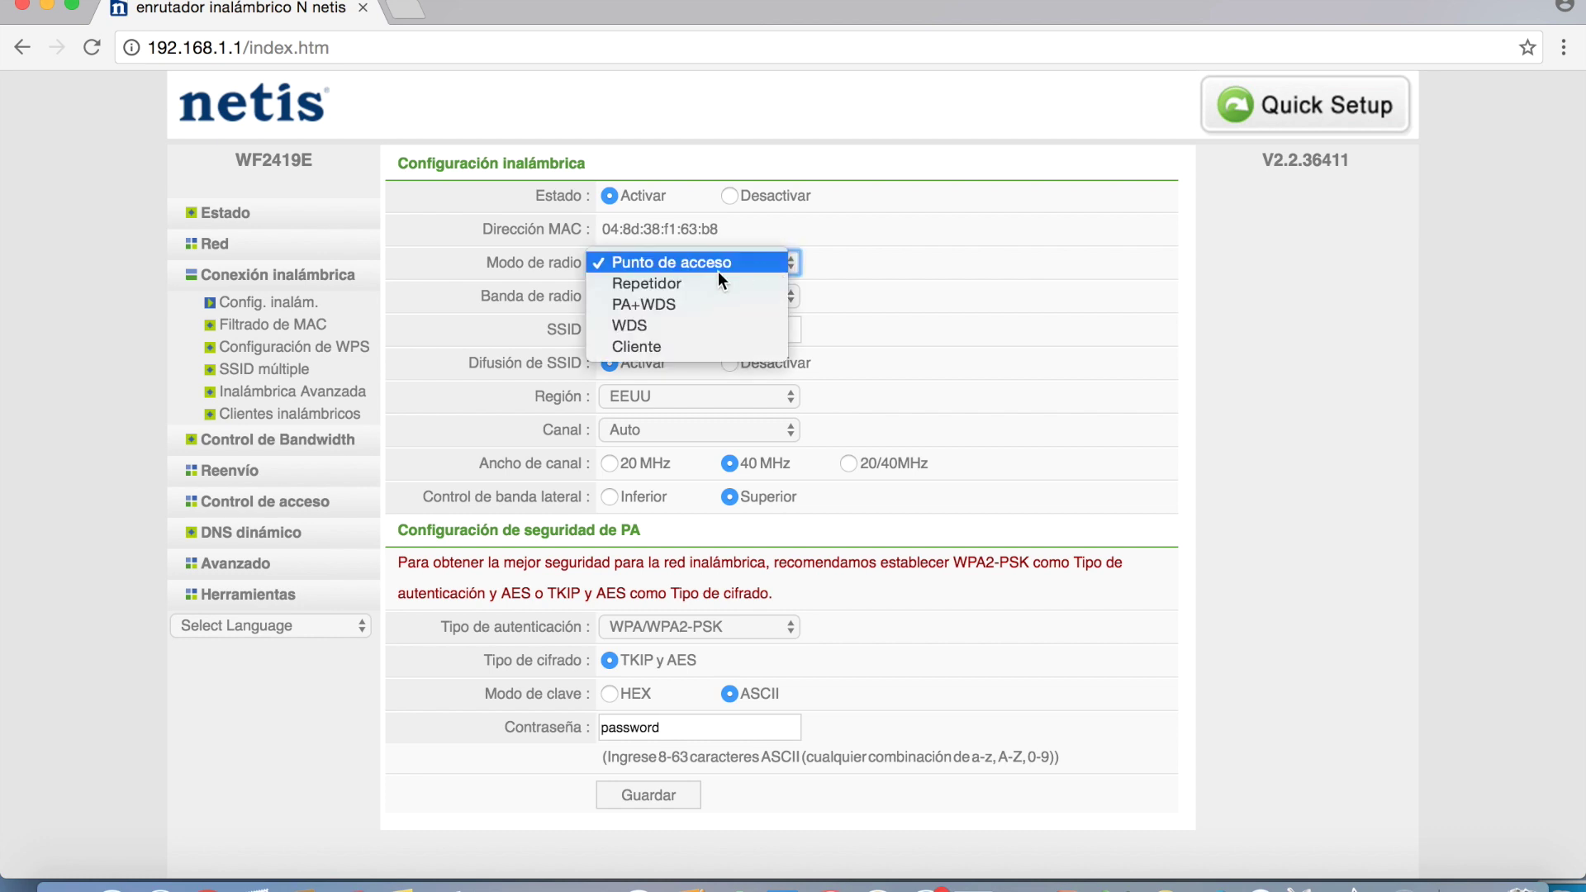
{"action": "left_click", "coordinate": [671, 286]}
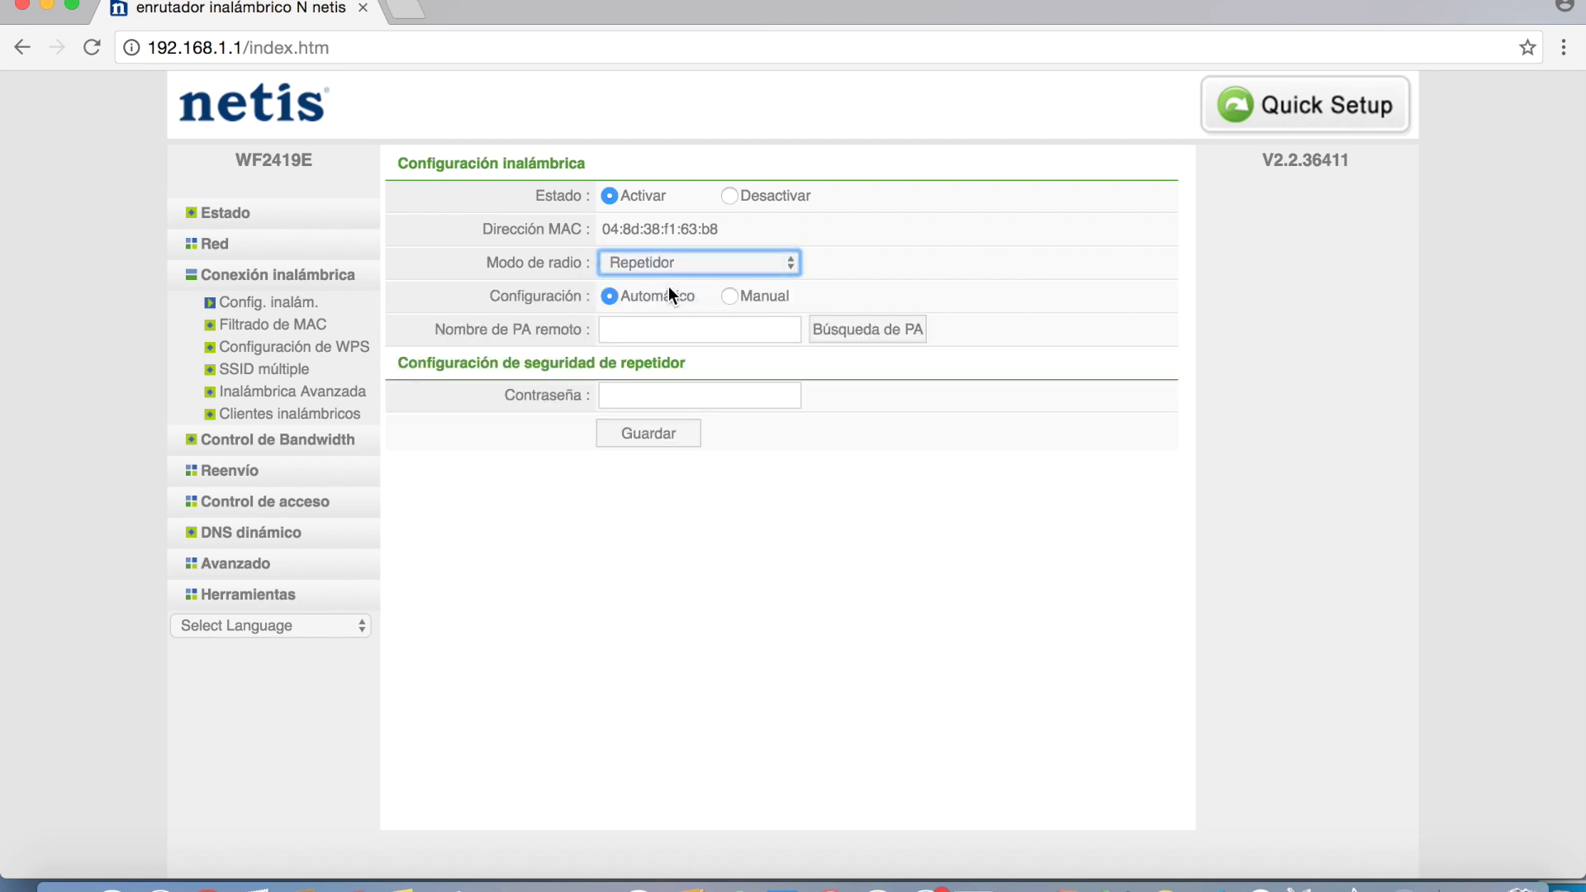
{"action": "left_click", "coordinate": [872, 342]}
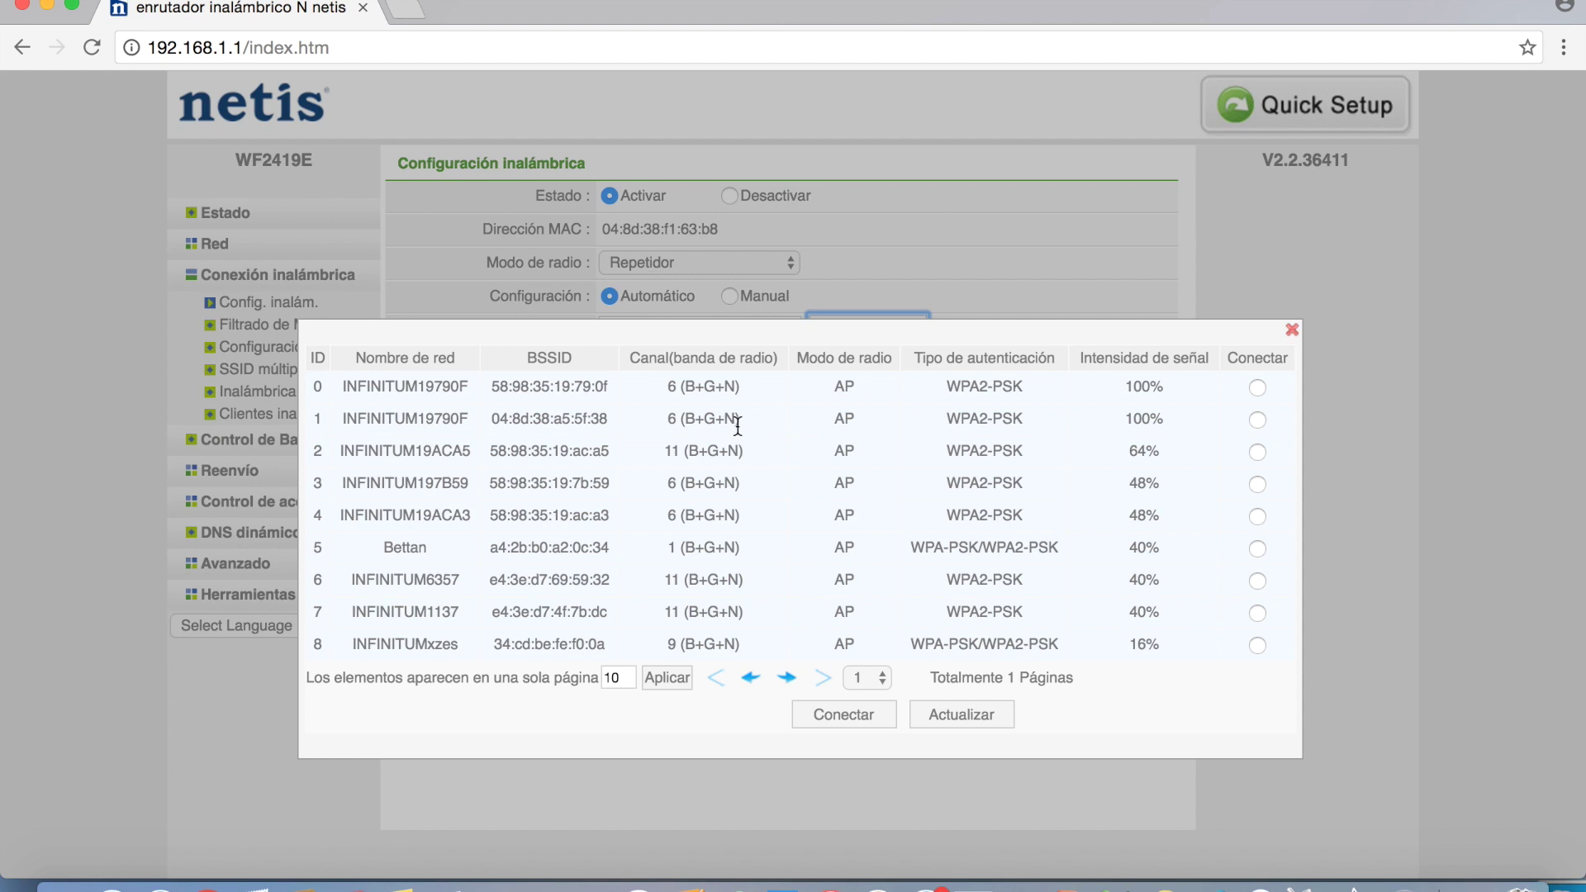
{"action": "left_click", "coordinate": [446, 388]}
{"action": "left_click", "coordinate": [867, 720]}
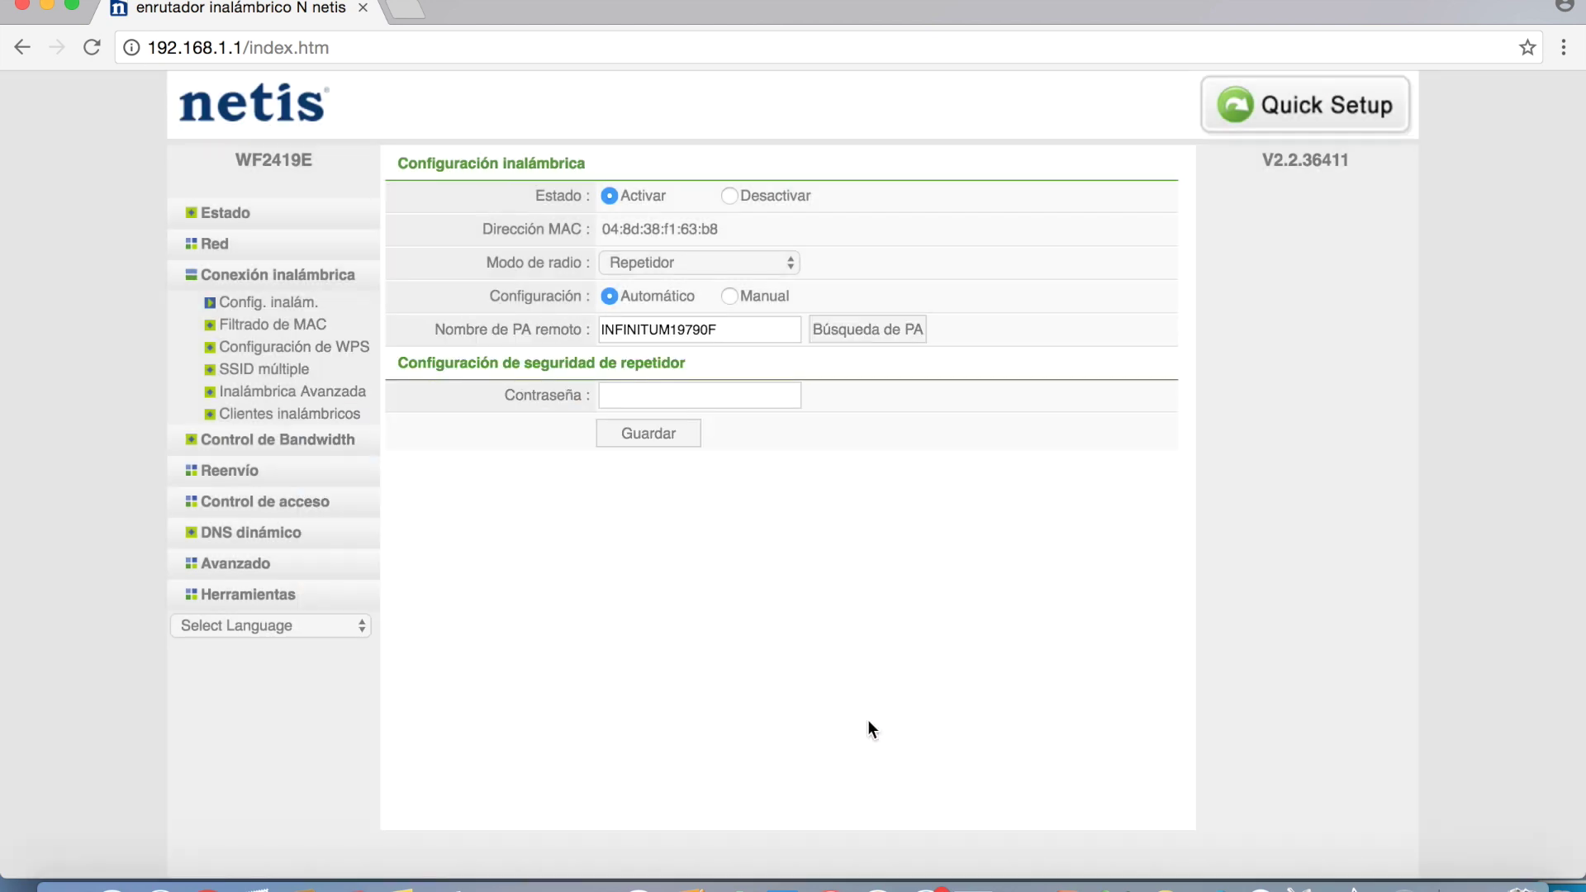
{"action": "left_click", "coordinate": [730, 397]}
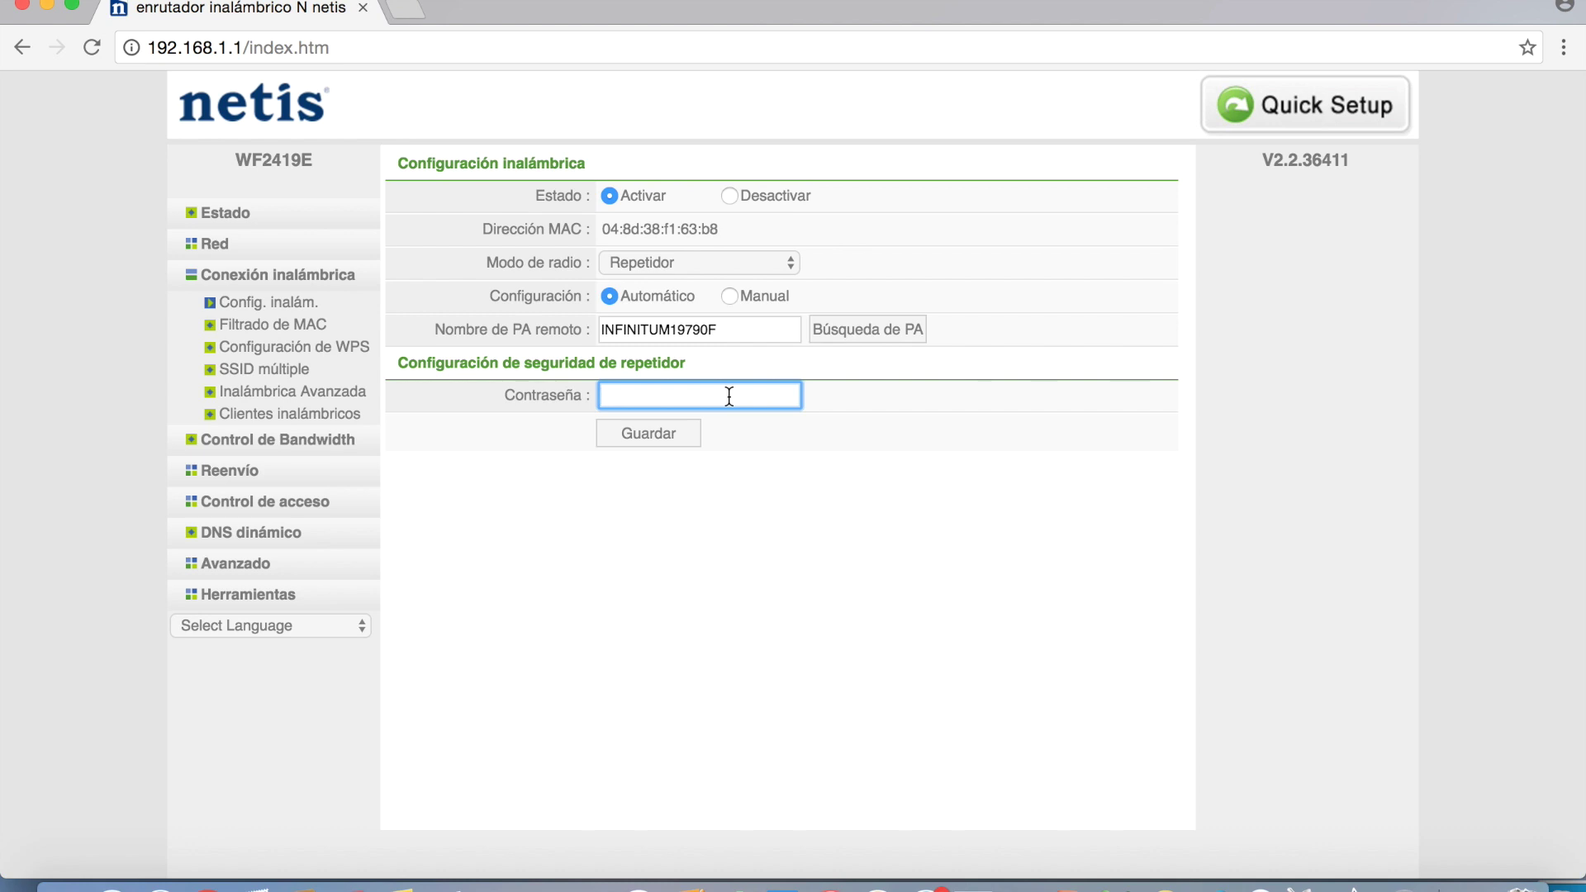
Step: Enter the INFINITUM19790F network password in Contraseña and save the repeater settings
{"action": "left_click", "coordinate": [656, 446]}
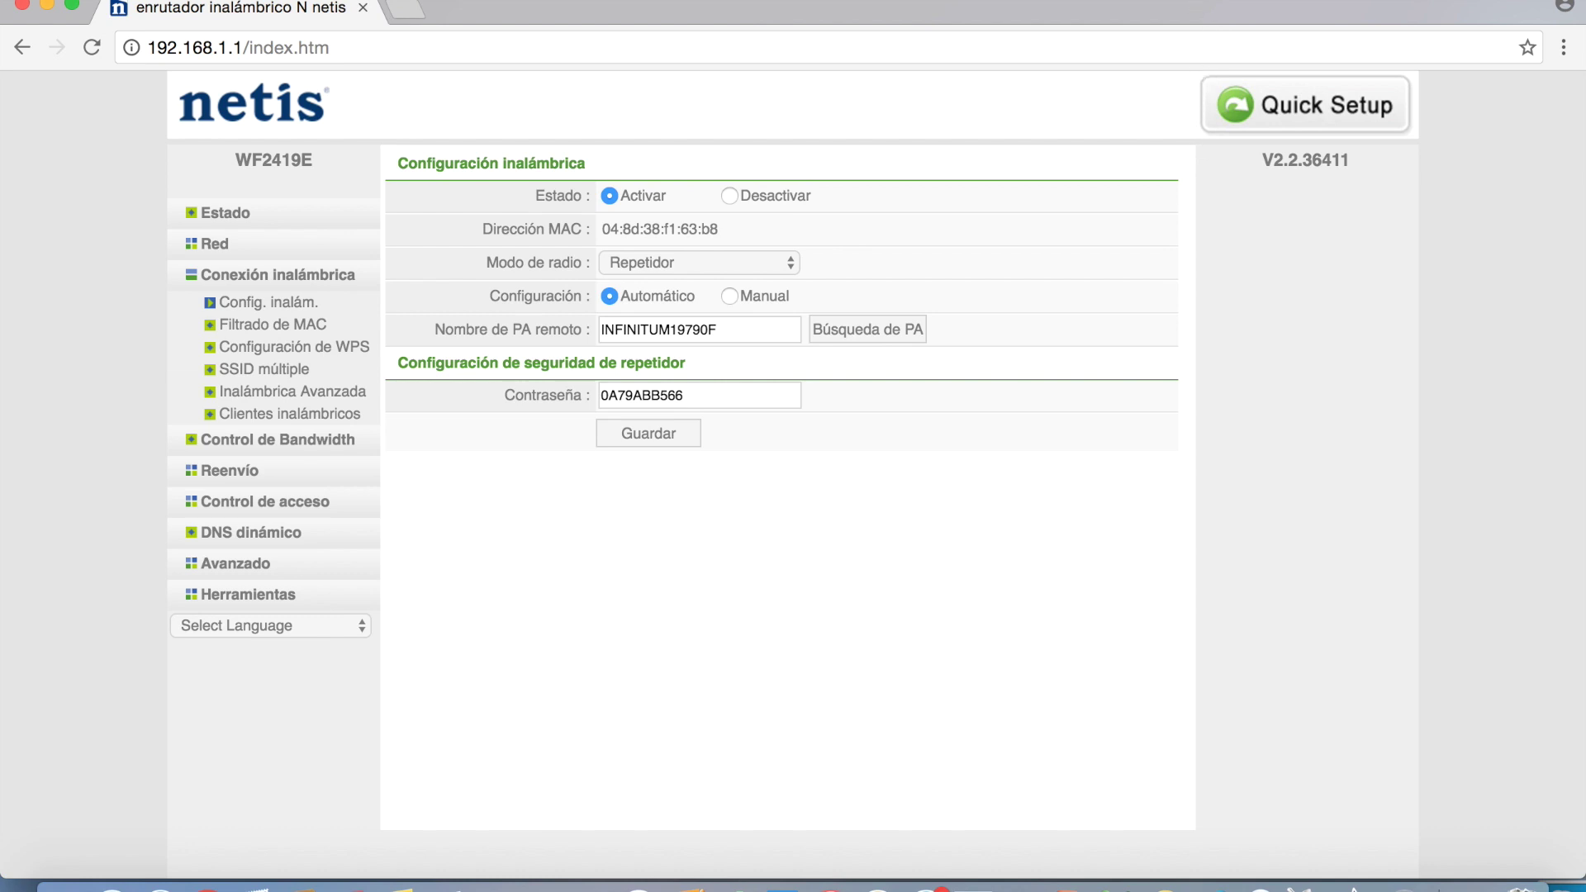
Step: Cancel the failed netis_F163B8 connection and join the Mac to INFINITUM19790F instead
{"action": "left_click", "coordinate": [1177, 0]}
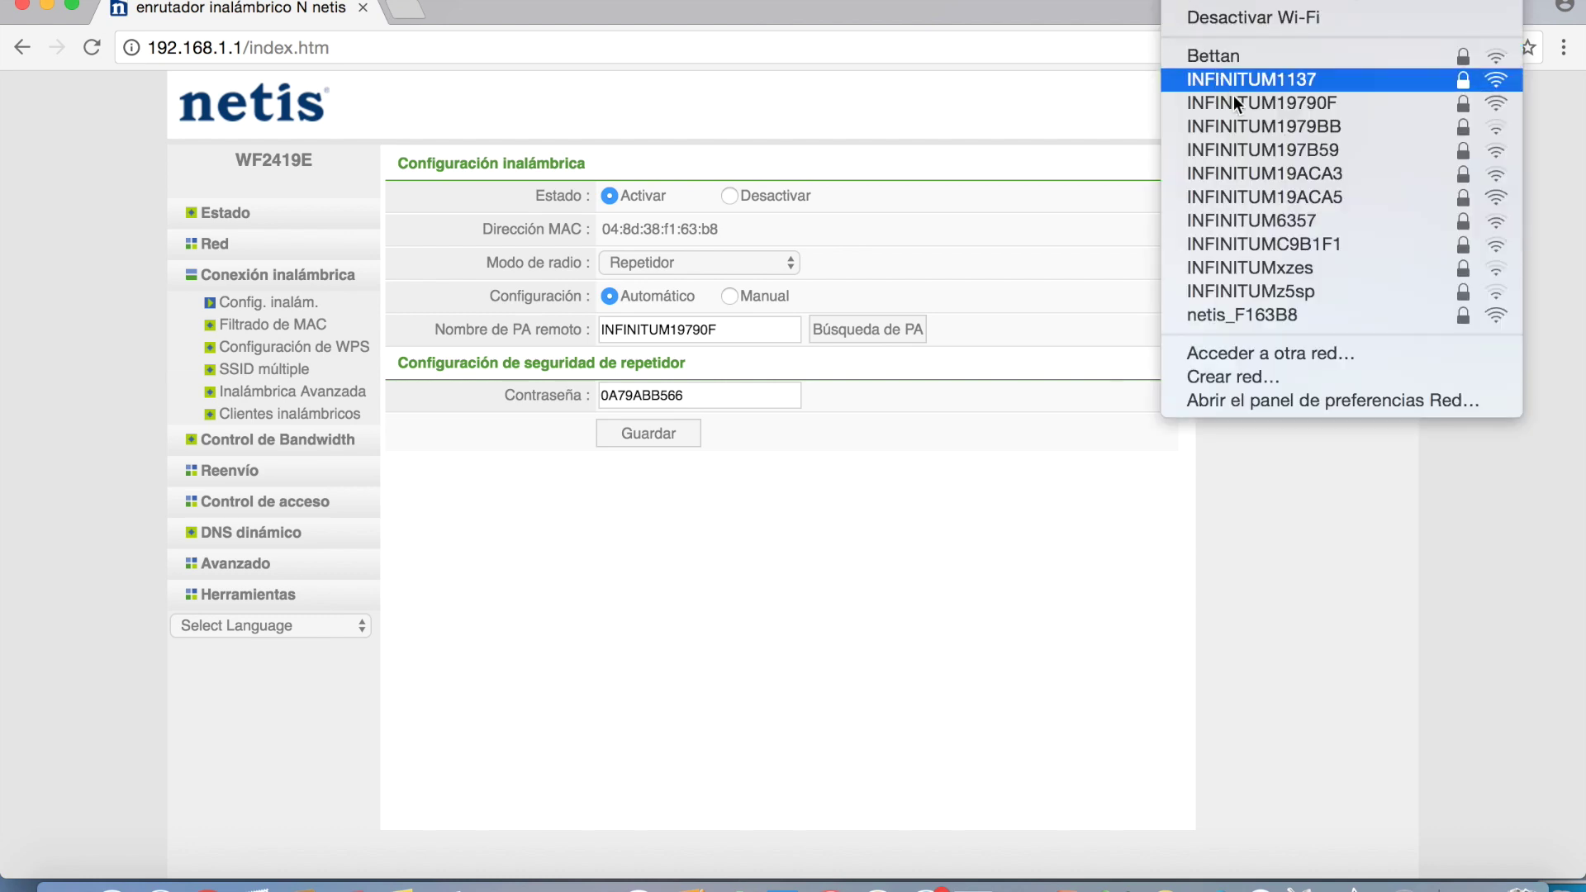
{"action": "left_click", "coordinate": [1237, 324]}
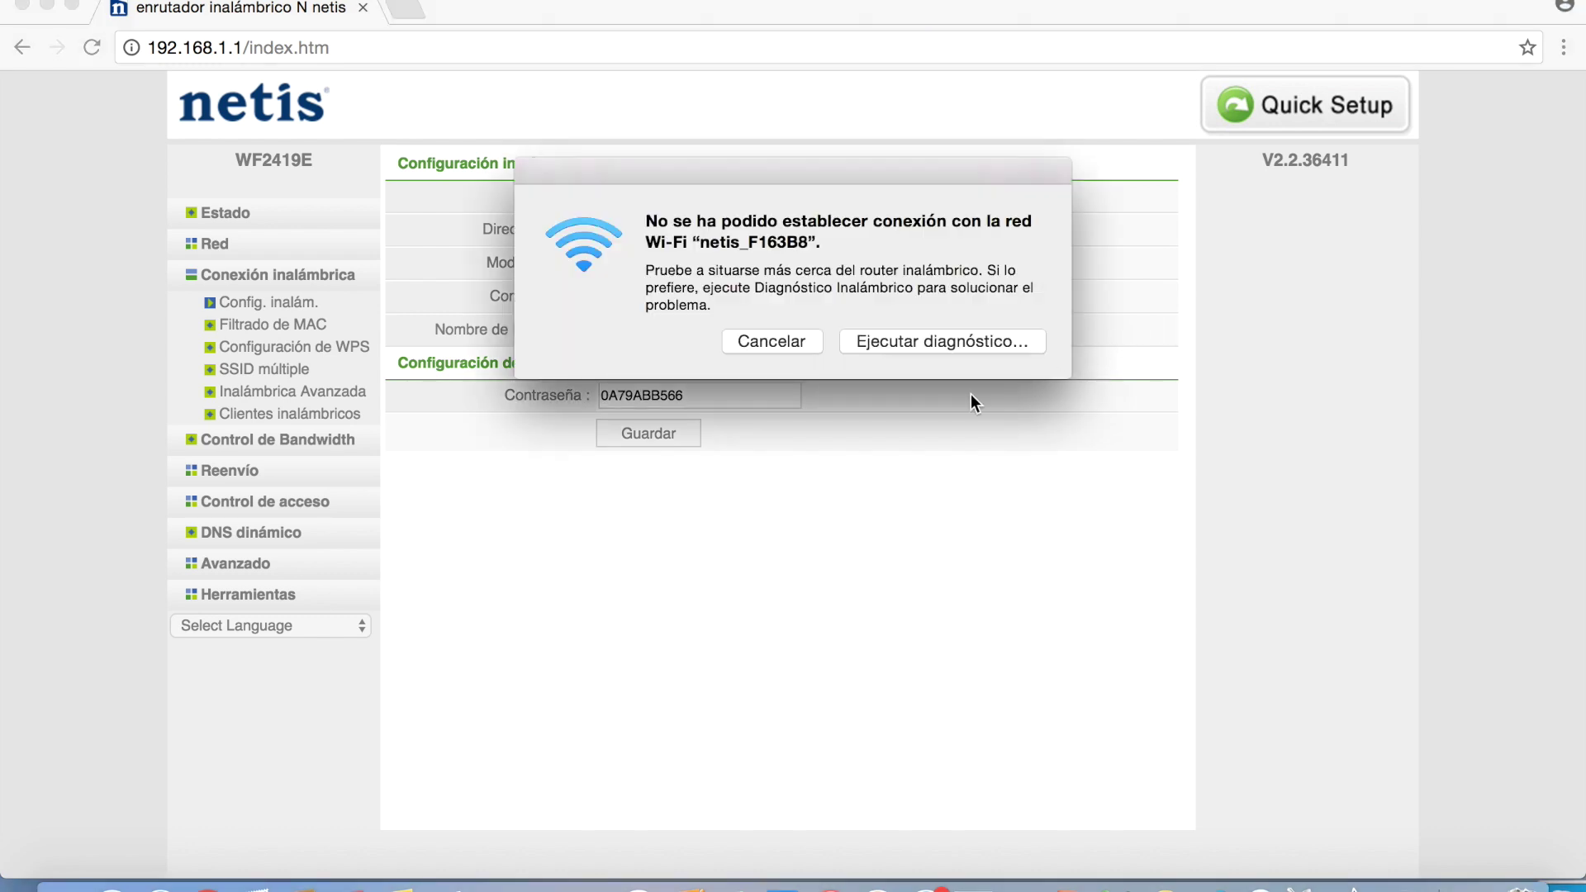
{"action": "left_click", "coordinate": [791, 345]}
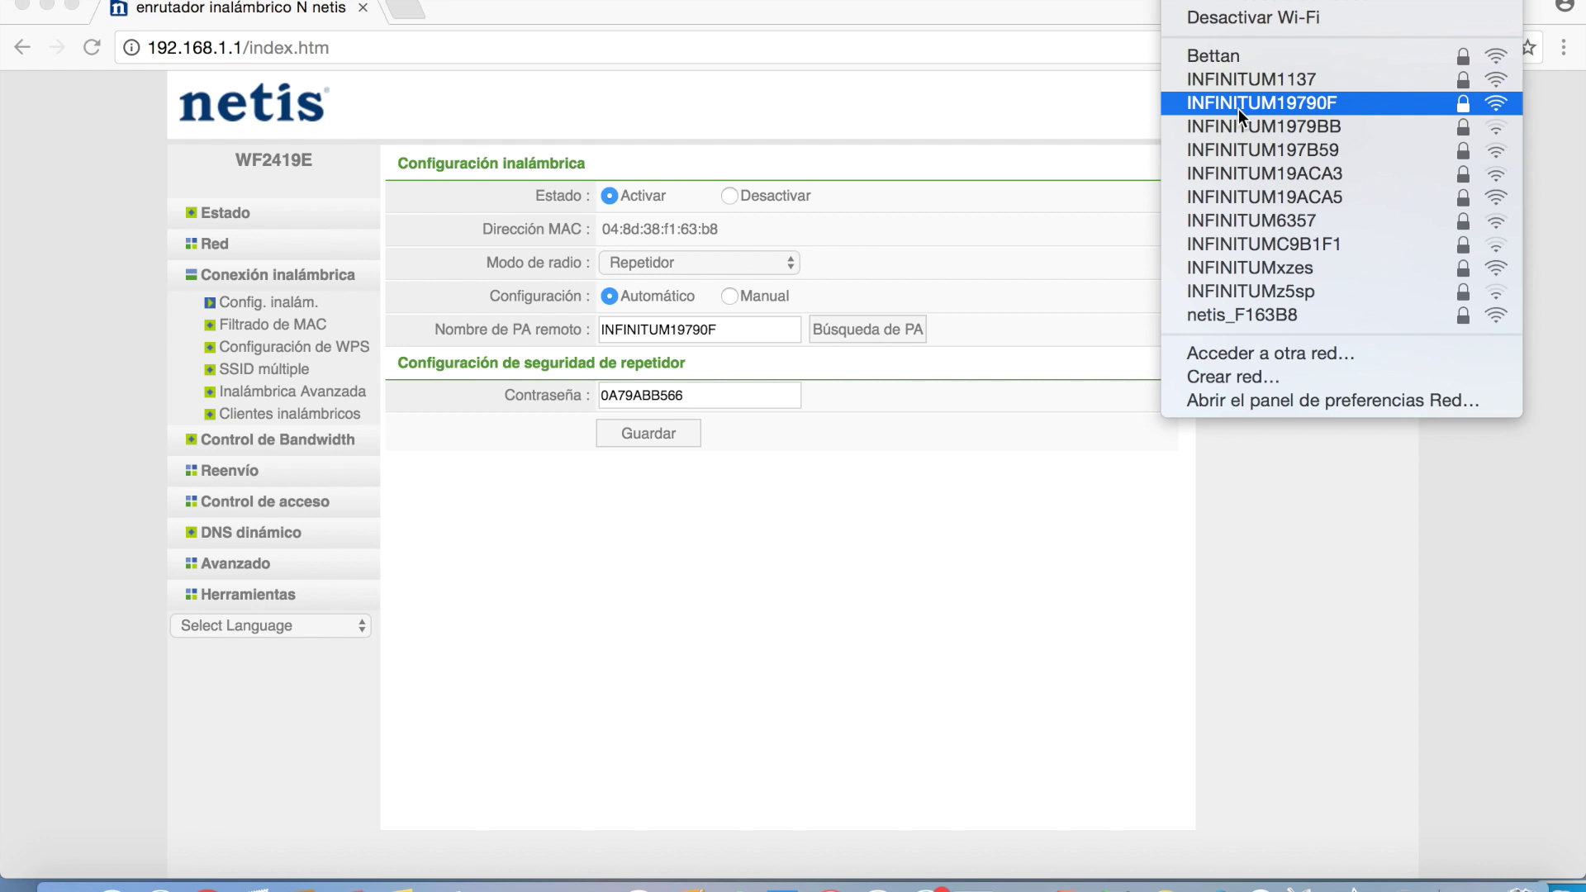
{"action": "left_click", "coordinate": [1296, 110]}
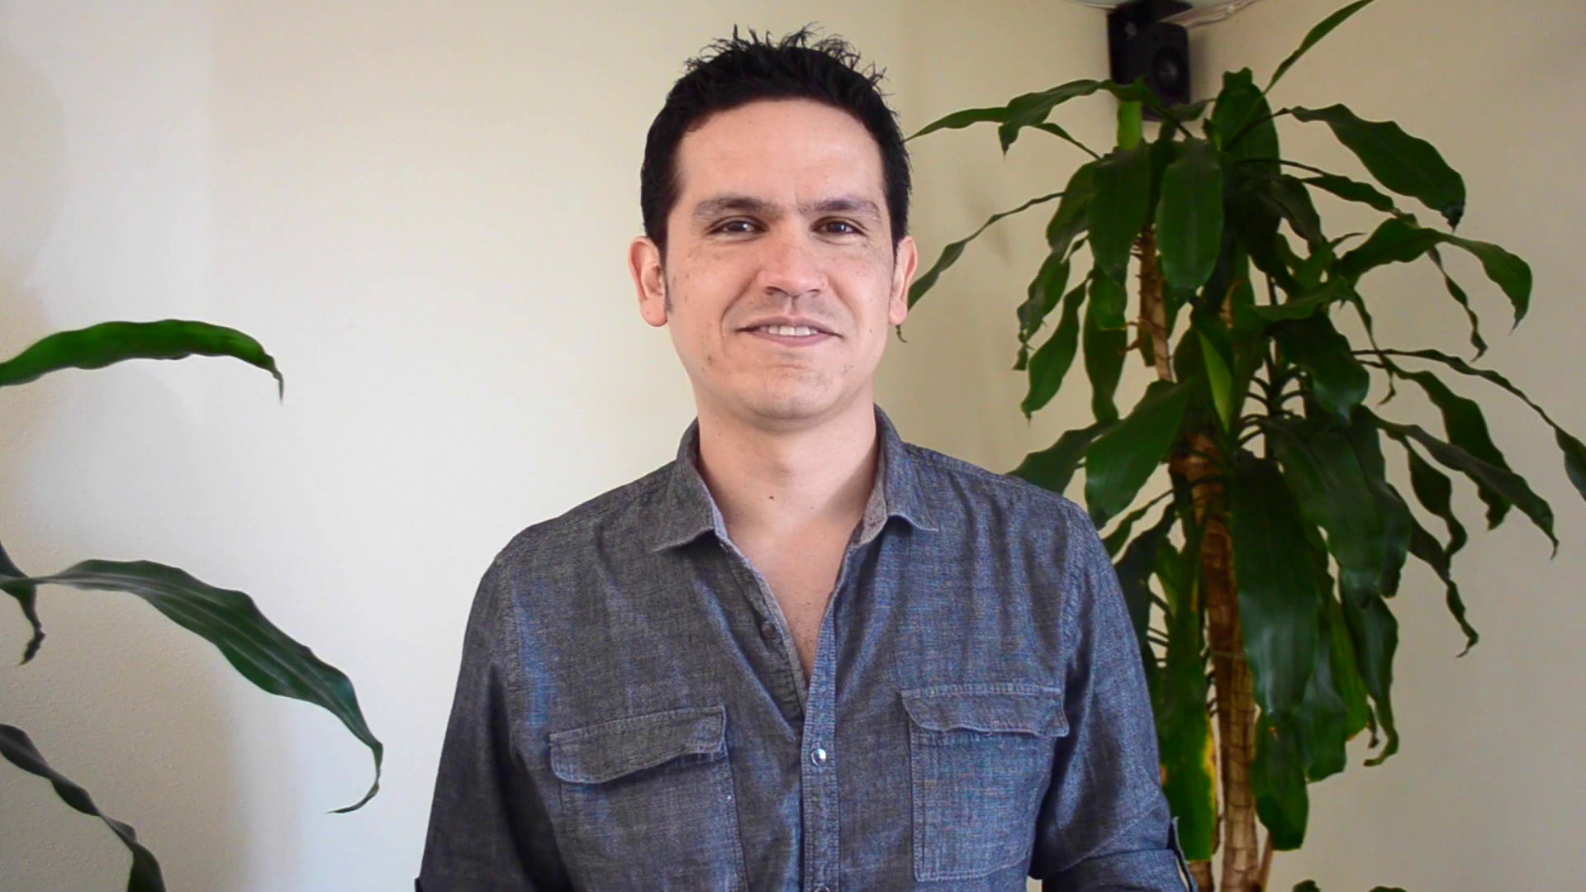